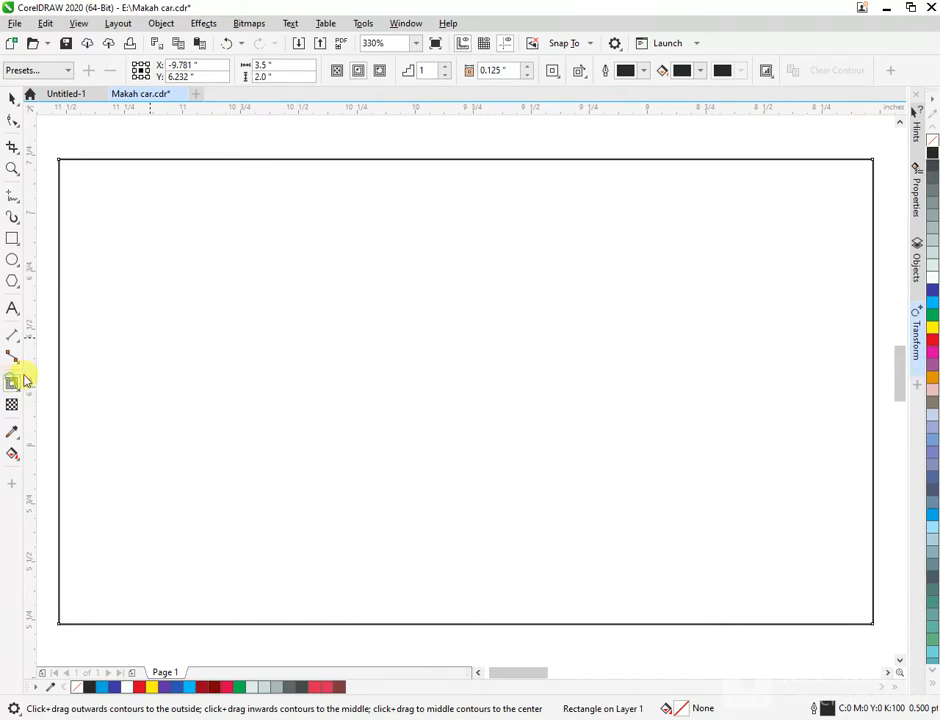
- Contour the card rectangle inward by 0.125 inch and break the contour apart
left_click_drag(78, 163, 220, 182)
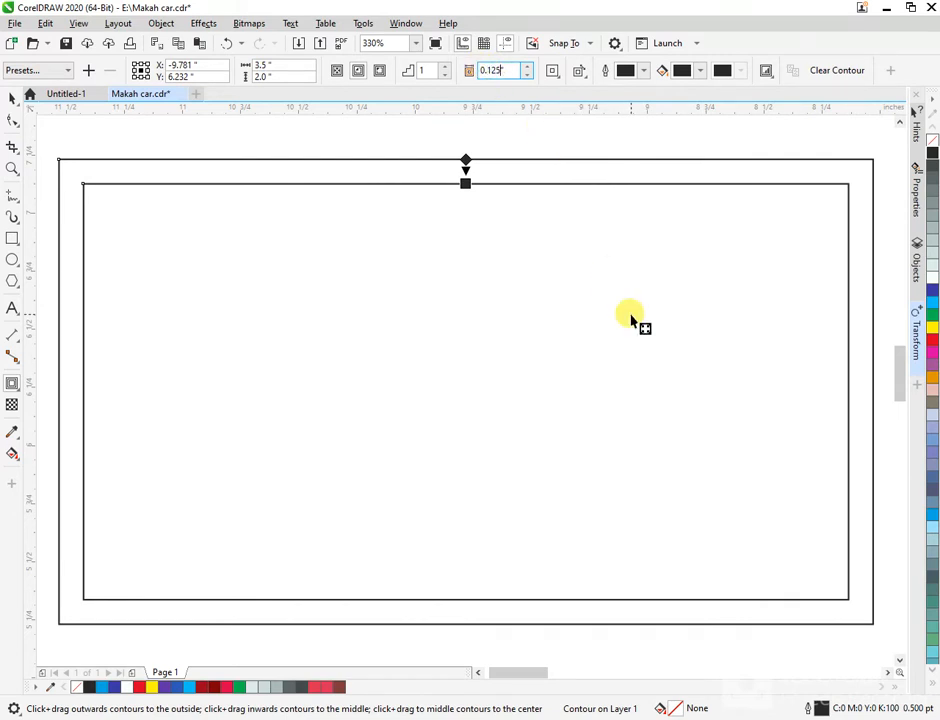
key("Return")
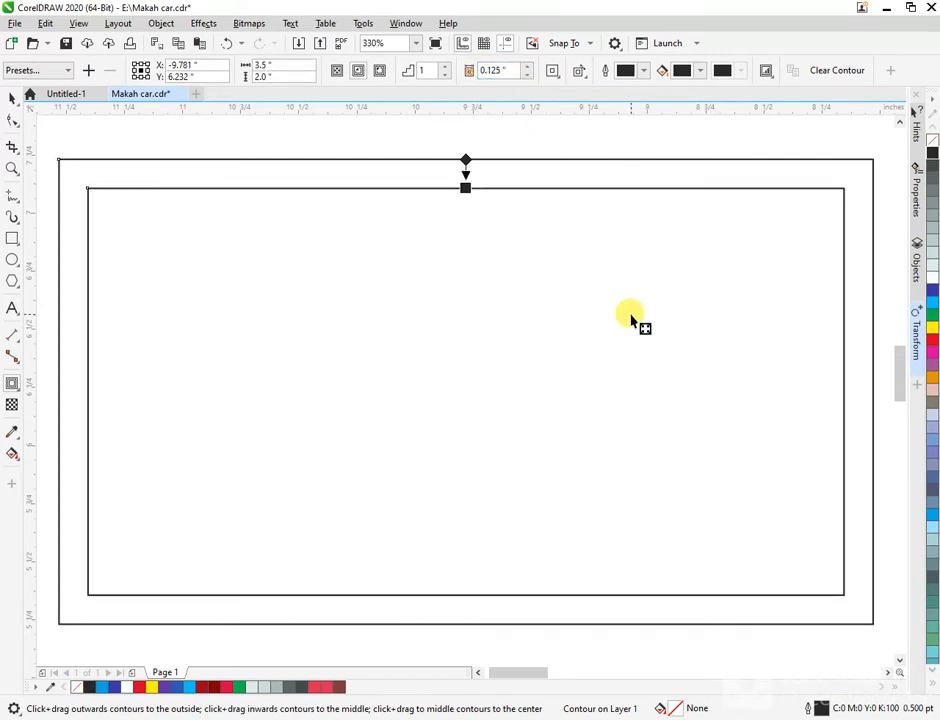
left_click(11, 97)
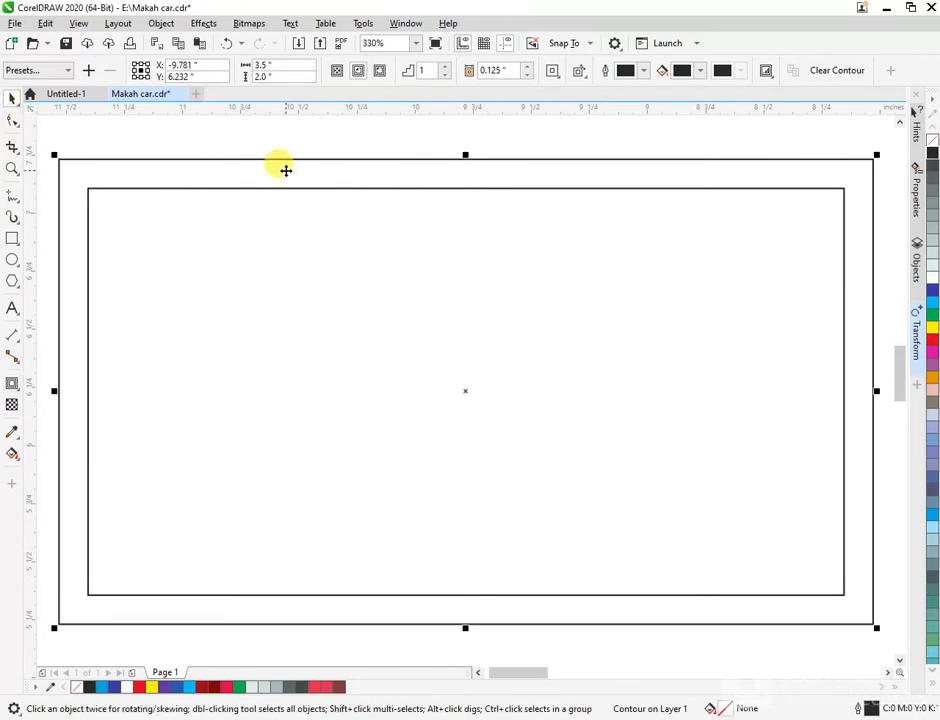
key("ctrl+k")
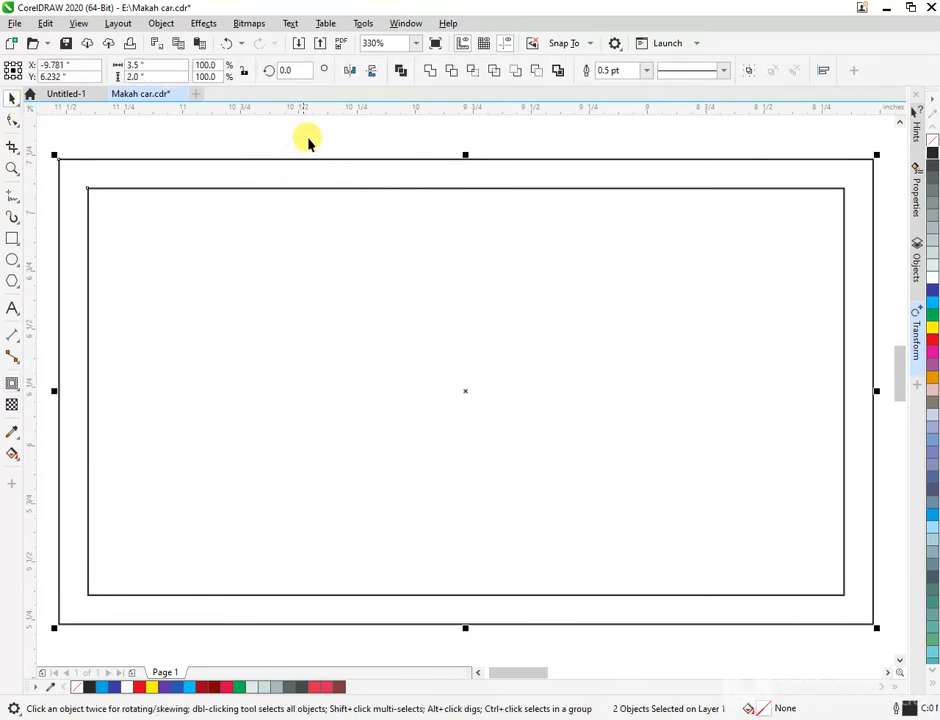
- Select the new inner border rectangle to check it, then deselect it
left_click(320, 175)
left_click(331, 155)
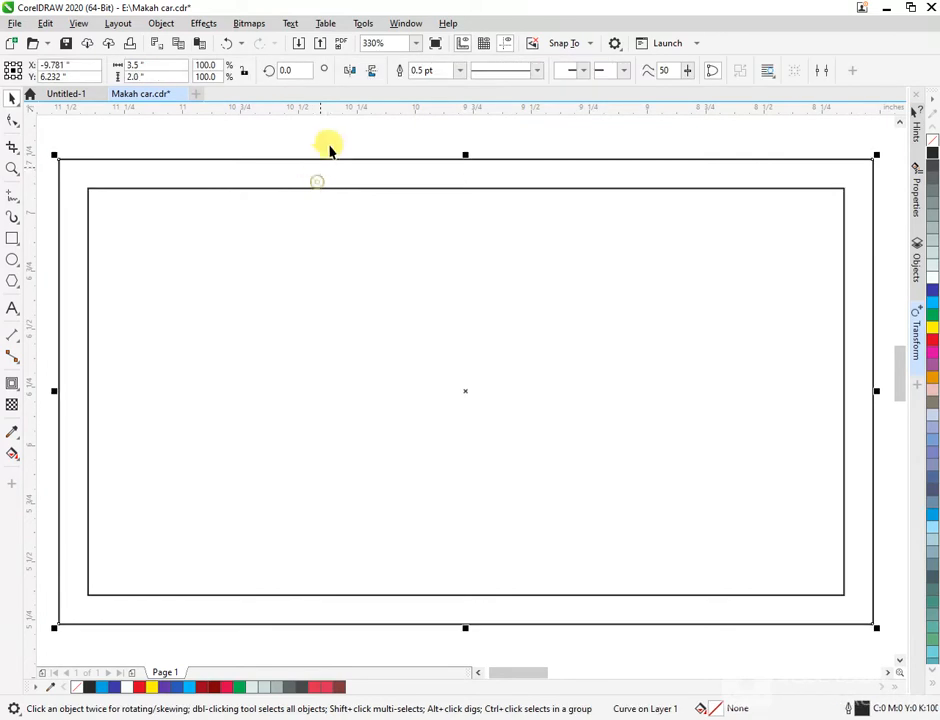
left_click(329, 174)
left_click(327, 188)
left_click(339, 162)
left_click(357, 145)
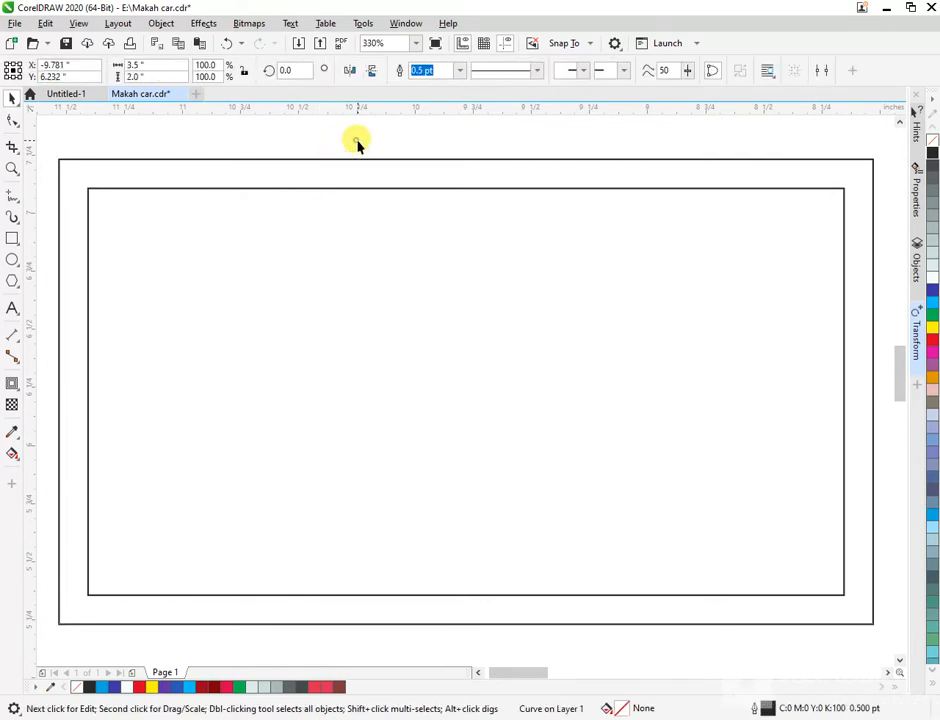
- Bring the purple wave image below the card and move both card rectangles together to the right
scroll(313, 170, "down", 2)
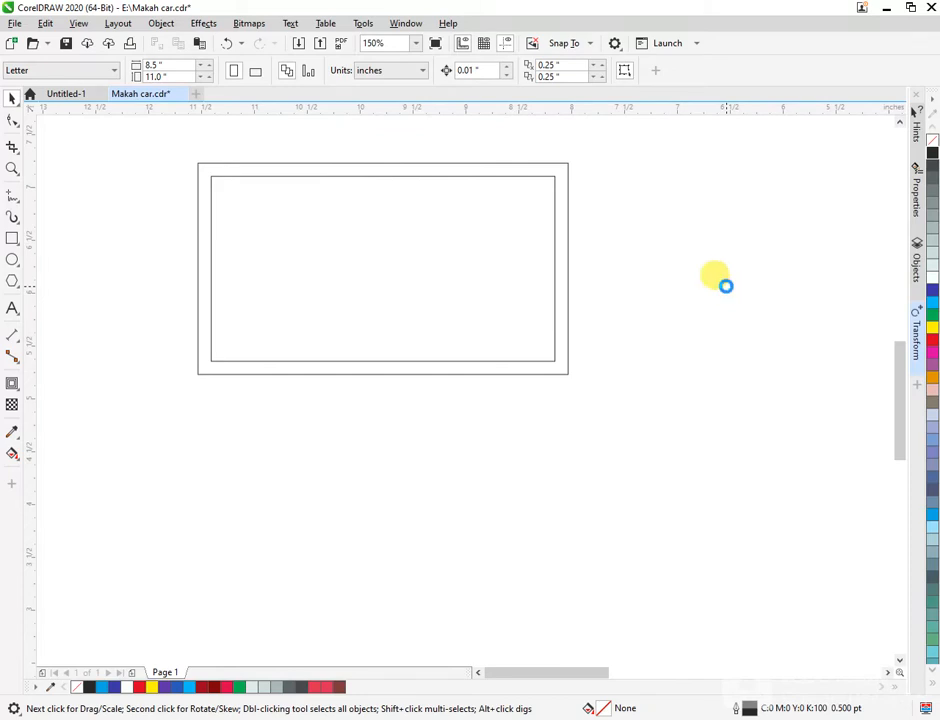
left_click(695, 310)
scroll(642, 460, "down", 2)
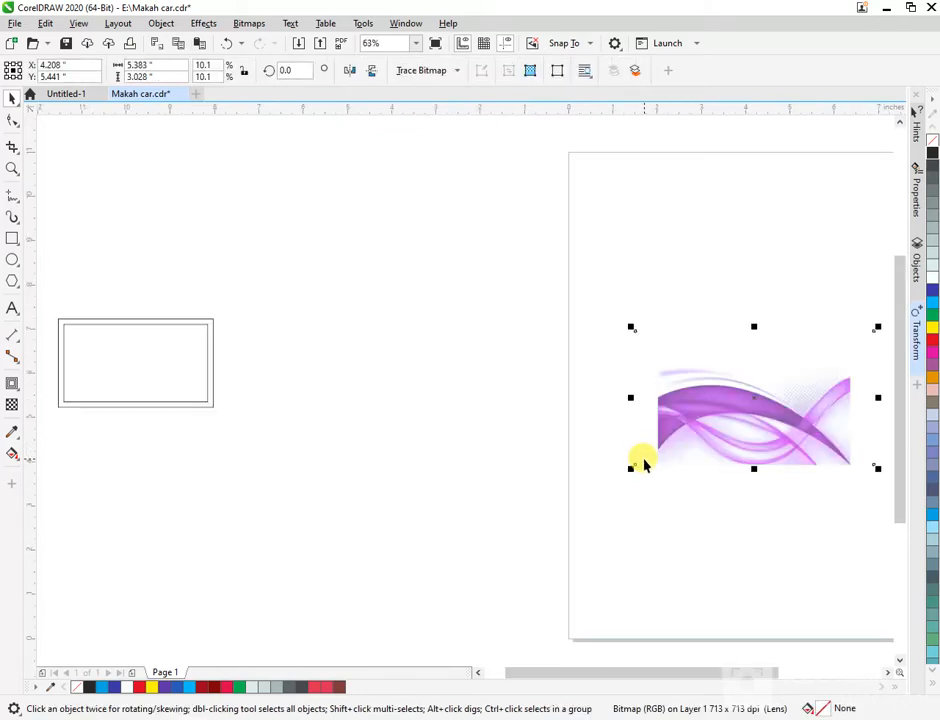
left_click_drag(642, 464, 258, 470)
left_click_drag(187, 380, 219, 365)
key("ctrl+z")
left_click_drag(301, 283, 39, 434)
left_click_drag(226, 377, 378, 380)
- PowerClip the purple wave image inside the outer card rectangle
left_click(417, 483)
right_click(390, 490)
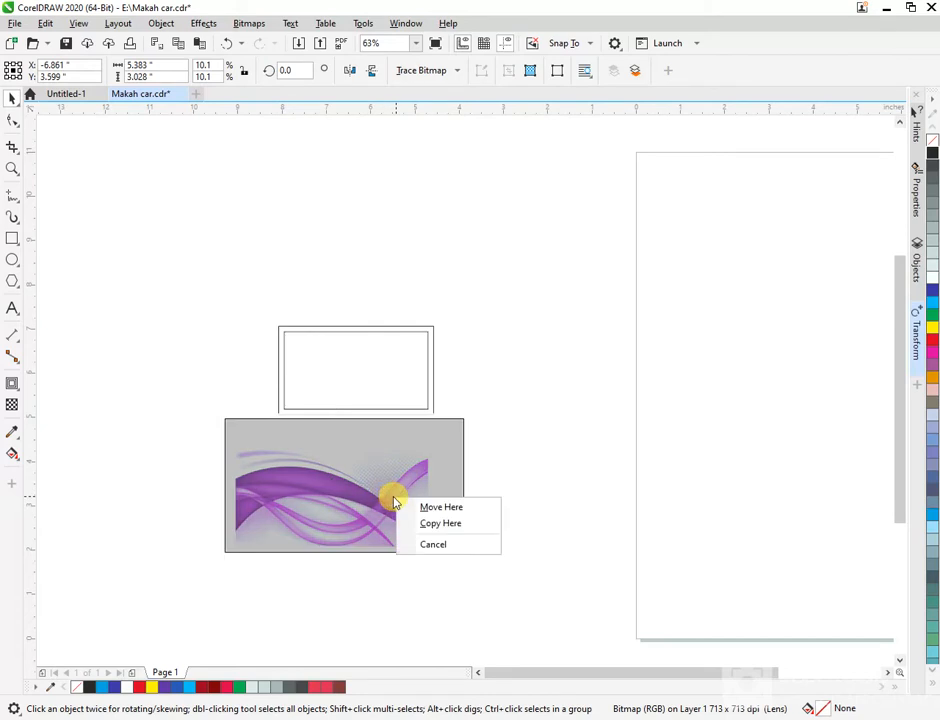
left_click(350, 487)
right_click(350, 487)
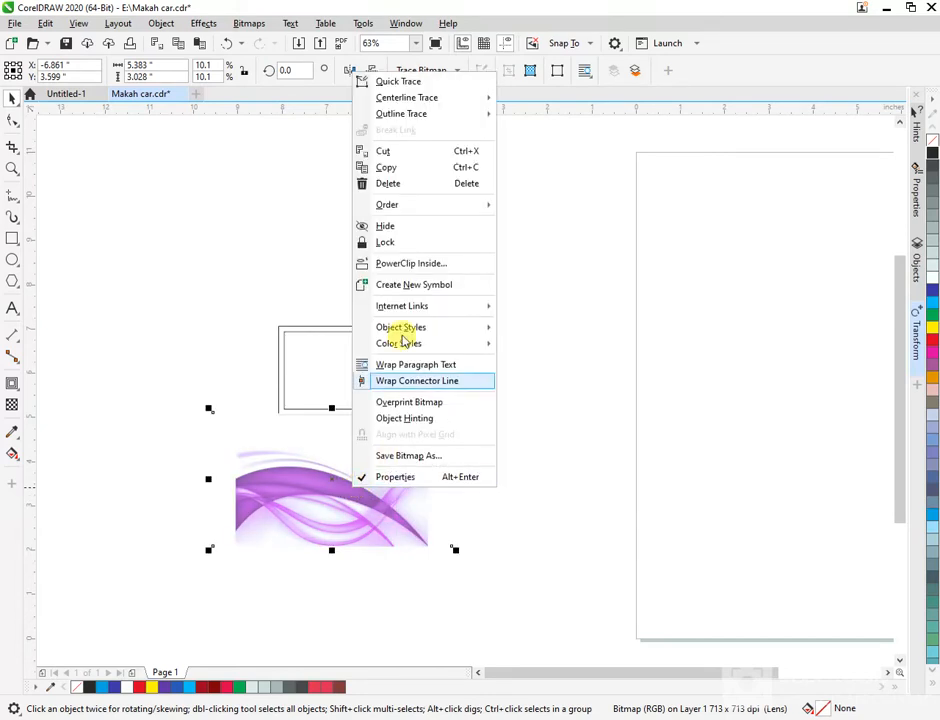
left_click(395, 264)
left_click(295, 327)
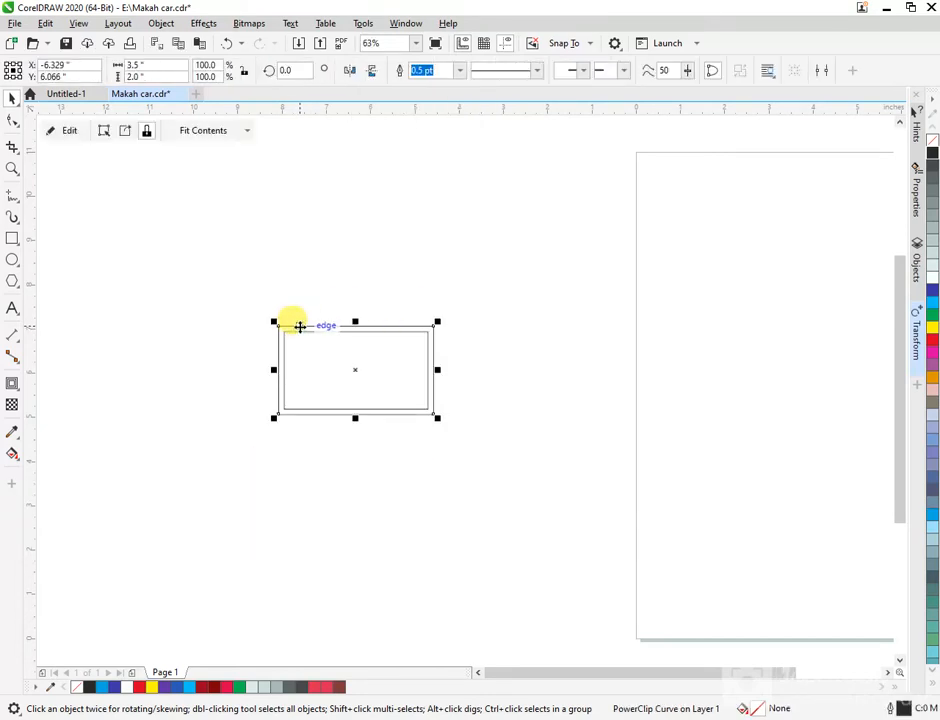
- Edit the PowerClip contents, shifting the wave image up and right to fill the card, then finish
key("shift+F2")
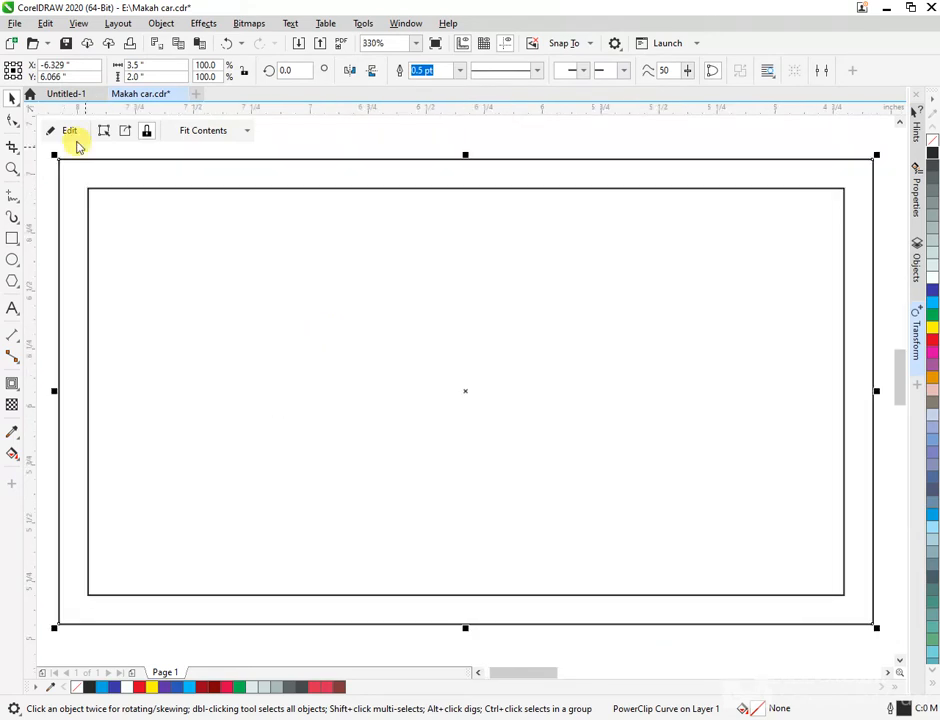
left_click(70, 130)
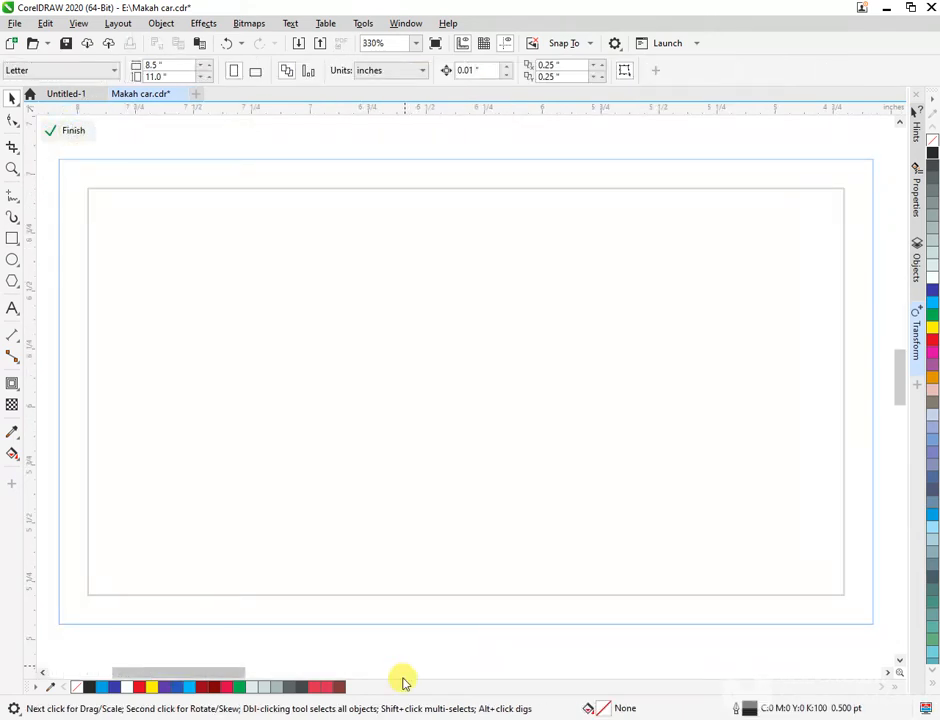
key("F4")
left_click_drag(481, 583, 506, 350)
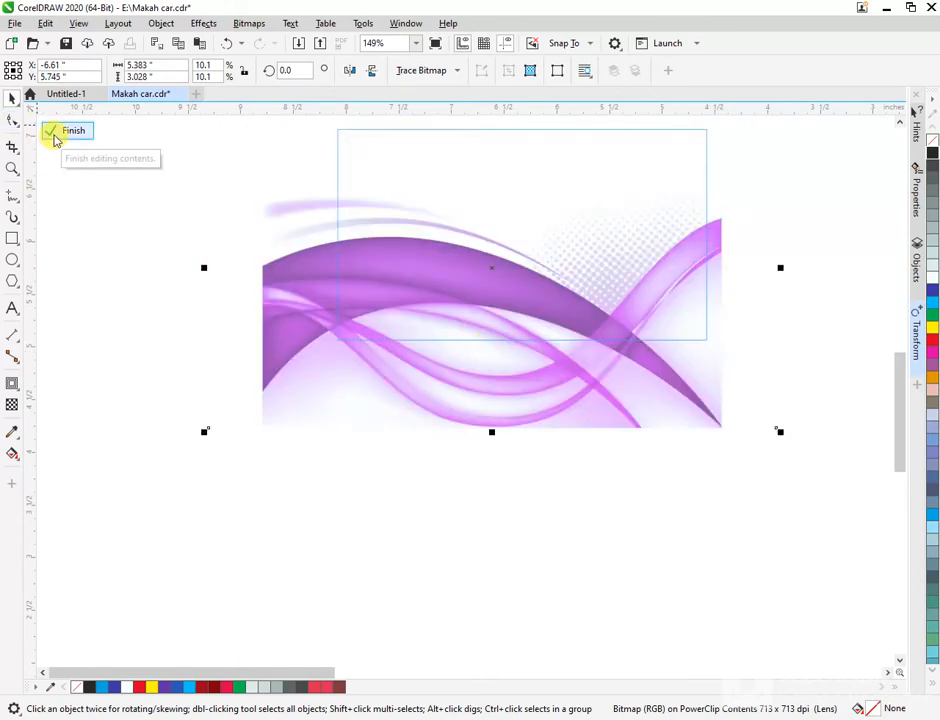
key("shift+F2")
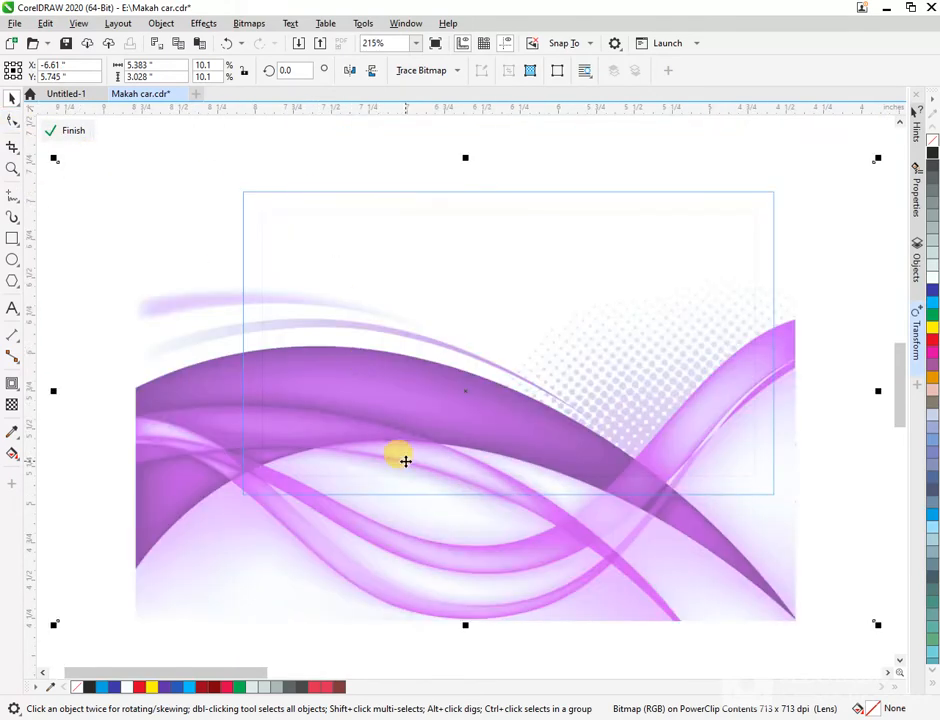
left_click_drag(405, 457, 426, 388)
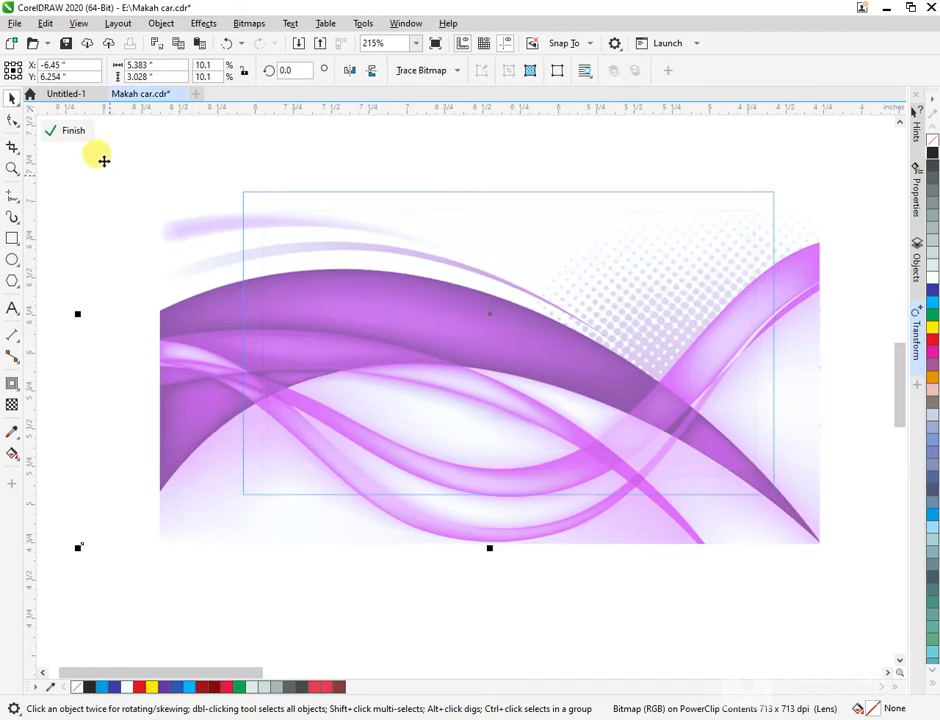
left_click(79, 135)
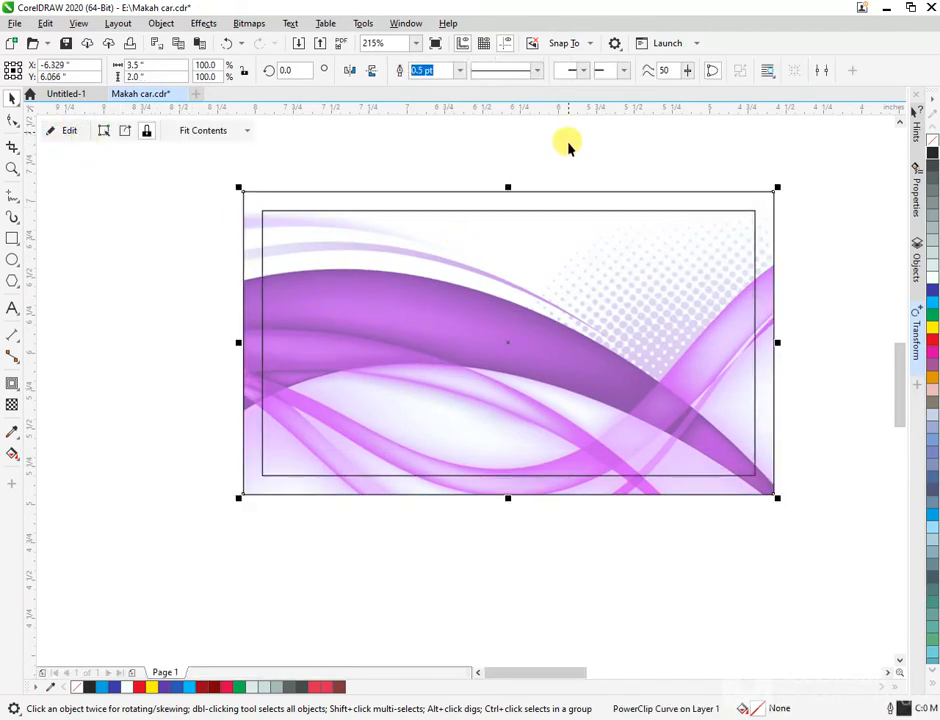
key("shift+F2")
key("F3")
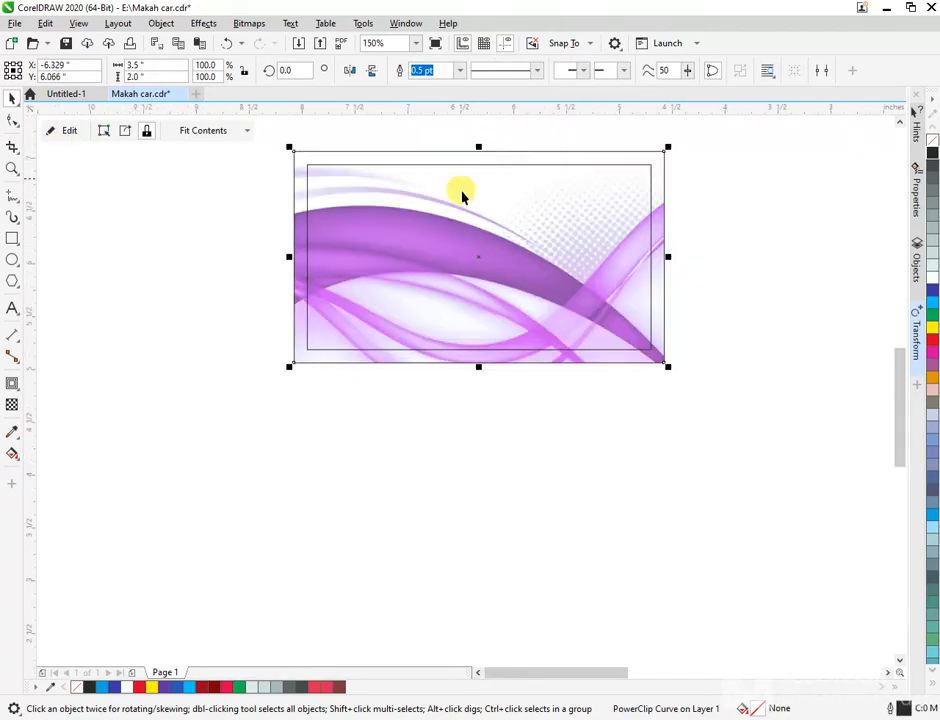
left_click(709, 456)
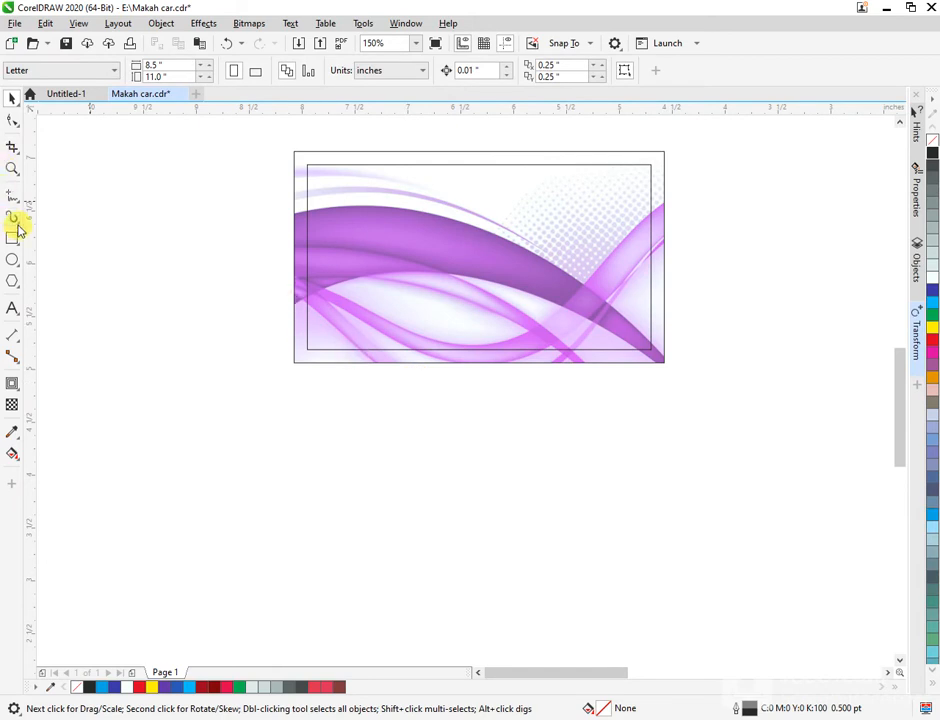
- Set both the outer card frame and the inner border to Hairline outline width
key("F4")
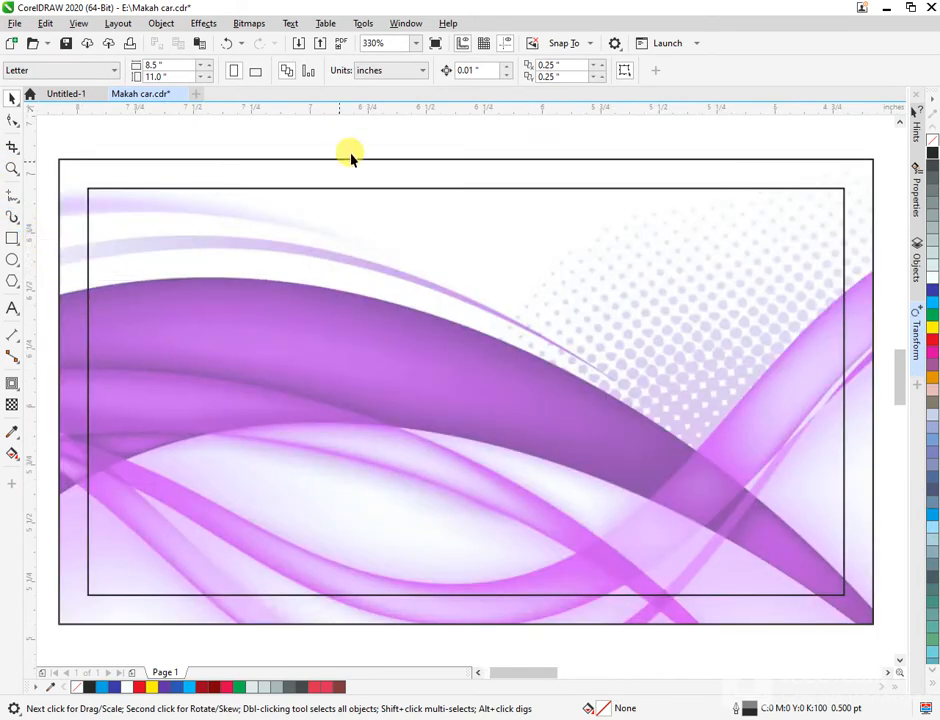
left_click(856, 164)
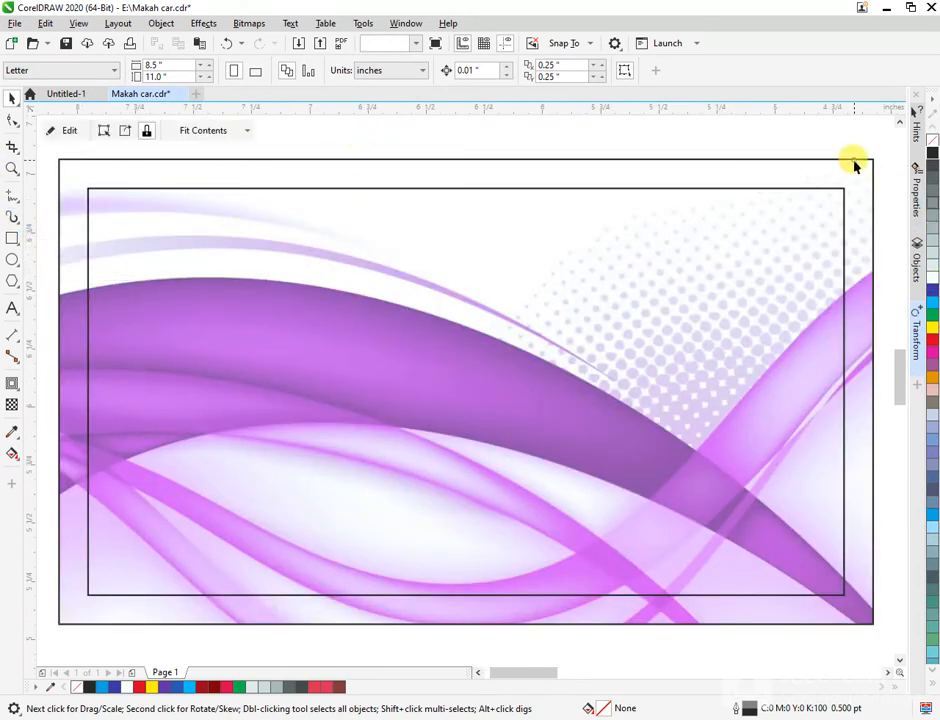
left_click(459, 70)
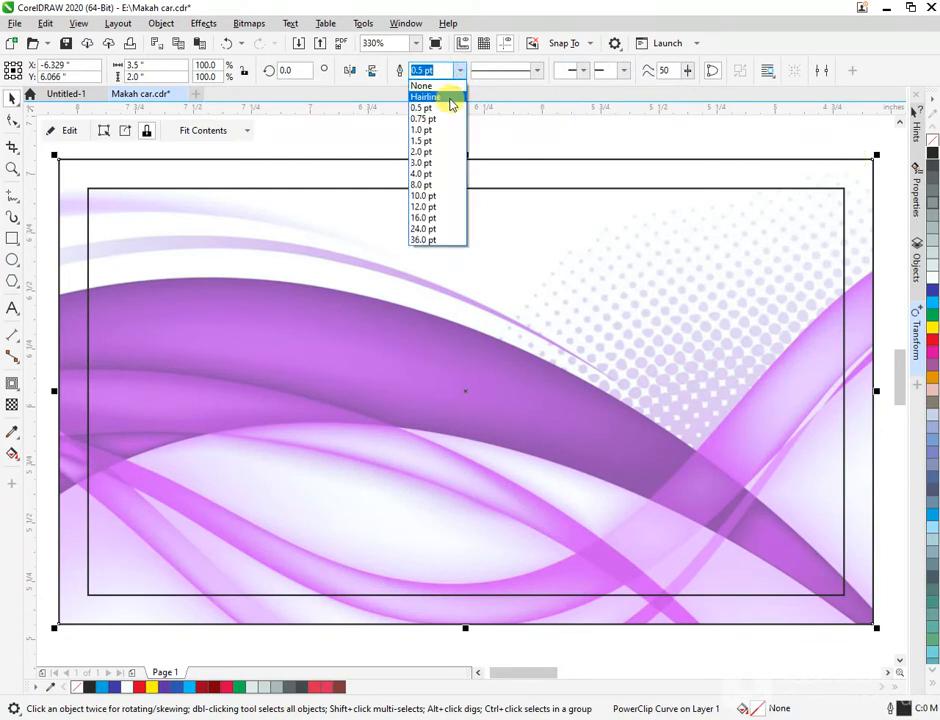
left_click(449, 97)
left_click(501, 190)
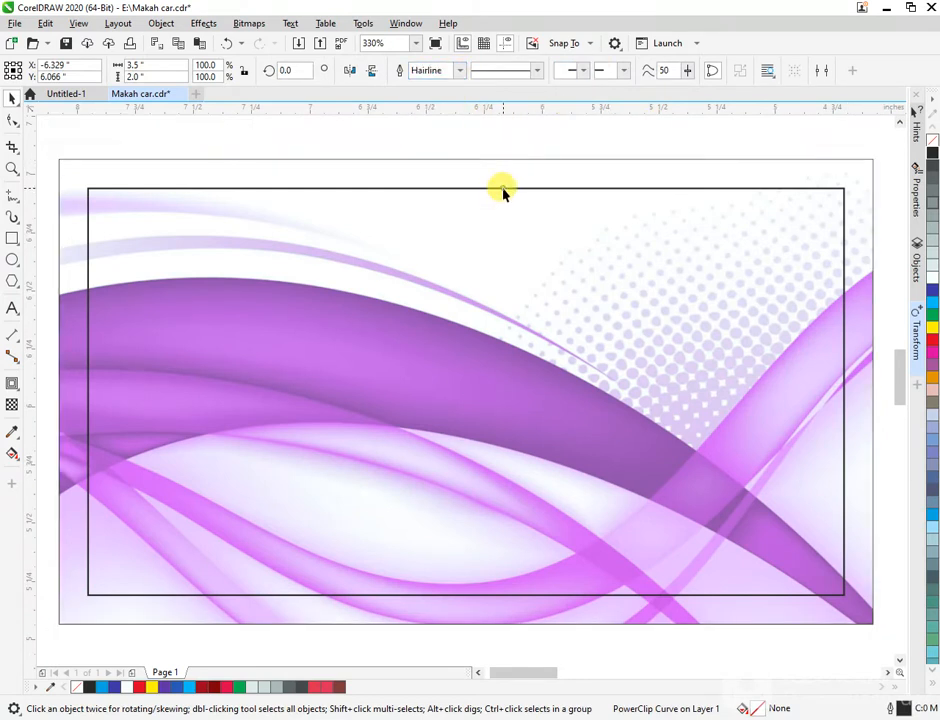
left_click(459, 72)
left_click(449, 97)
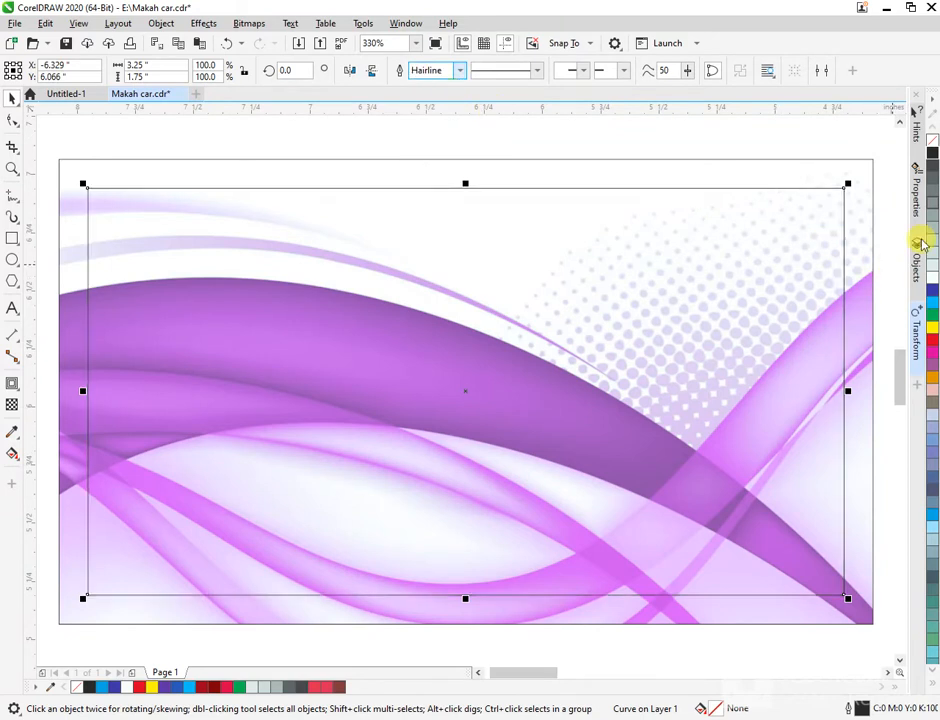
- Colour the inner border's outline red and place a text cursor near the card's top-left
left_click_drag(932, 341, 799, 190)
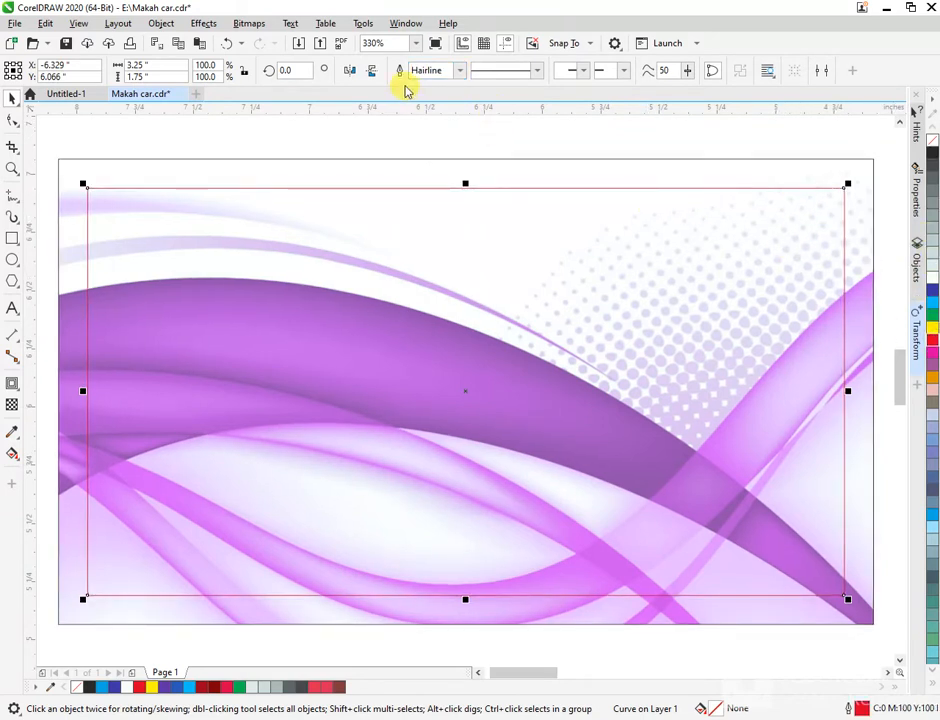
left_click(408, 132)
left_click(12, 308)
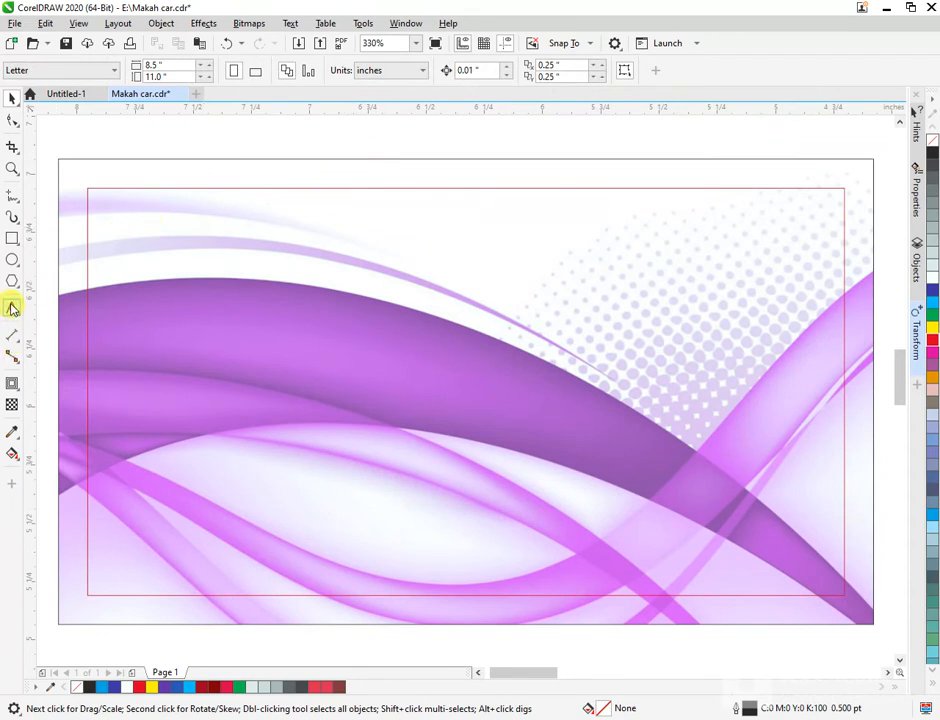
left_click(133, 211)
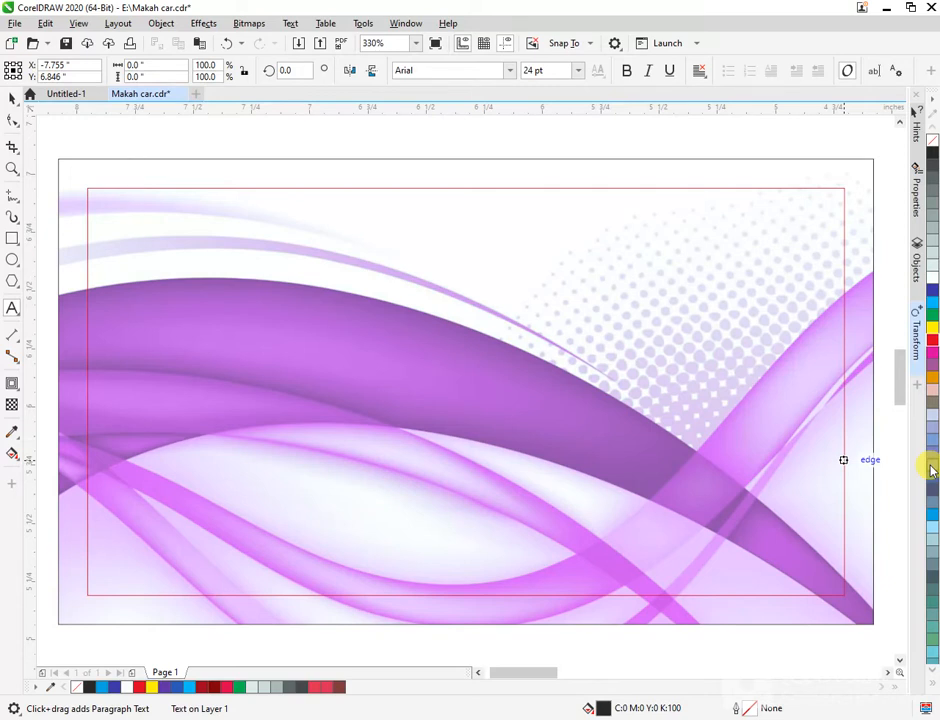
- Type the title 'ksa Printer' at the card's top-left, correcting a typo along the way
type("ksa ")
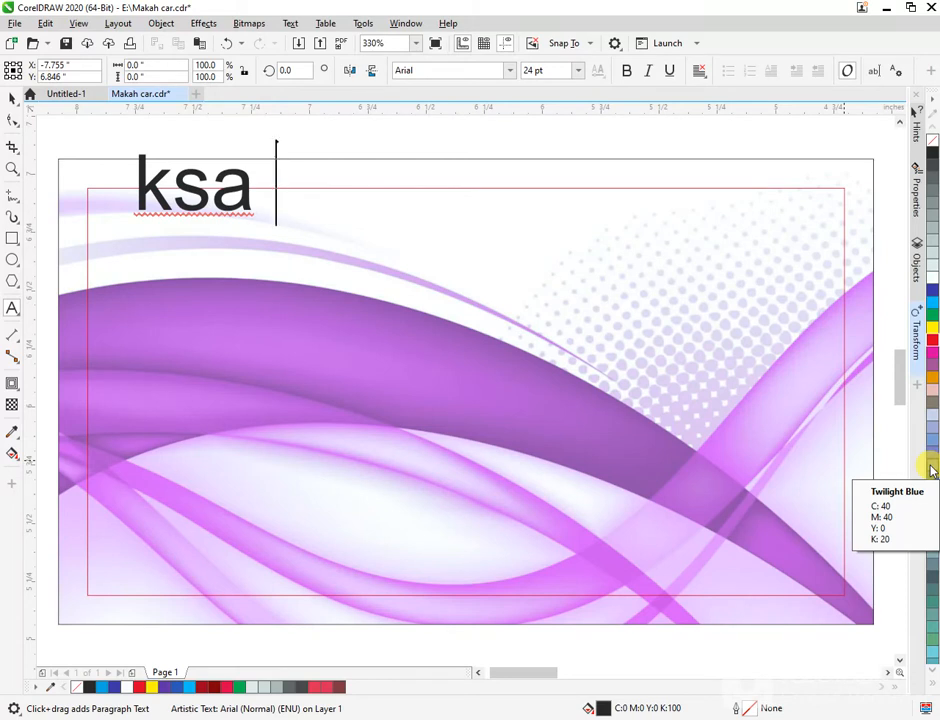
type("pr")
key("BackSpace")
key("BackSpace")
type("P")
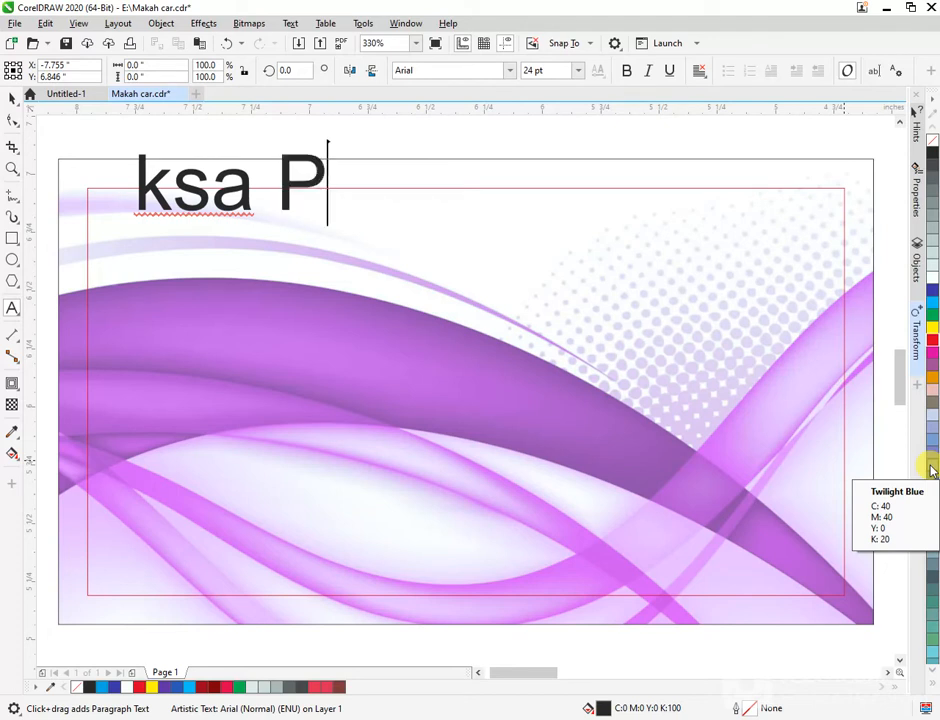
type("r")
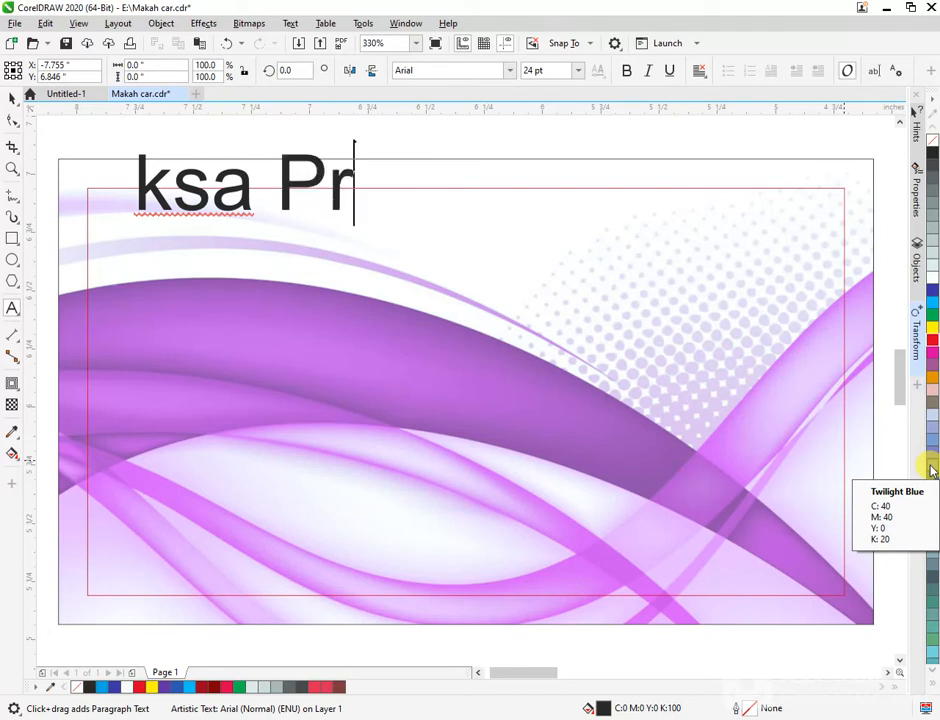
type("in")
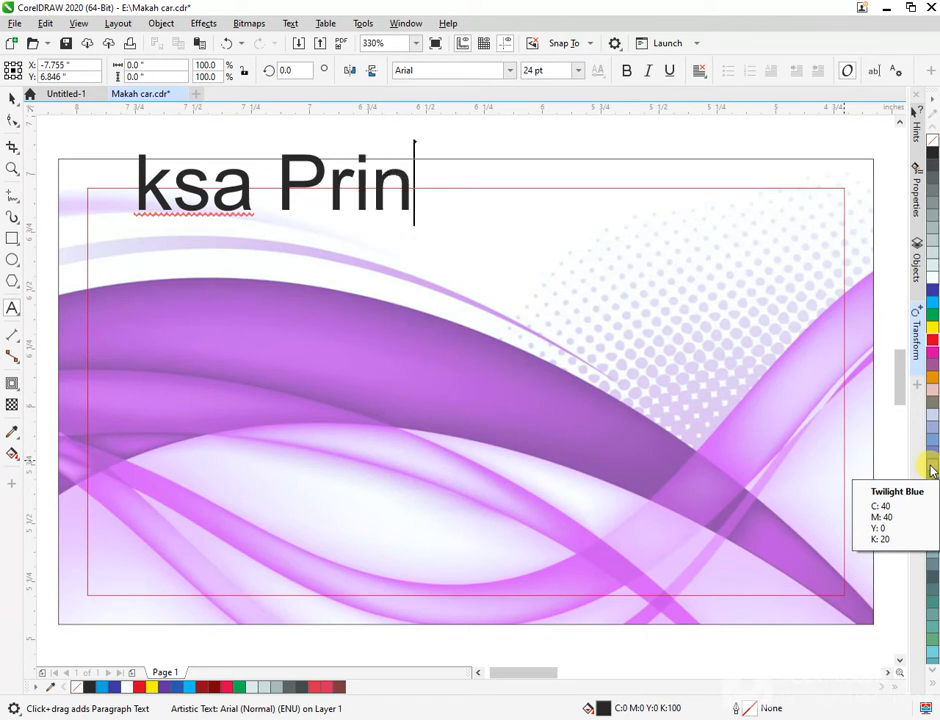
type("ter")
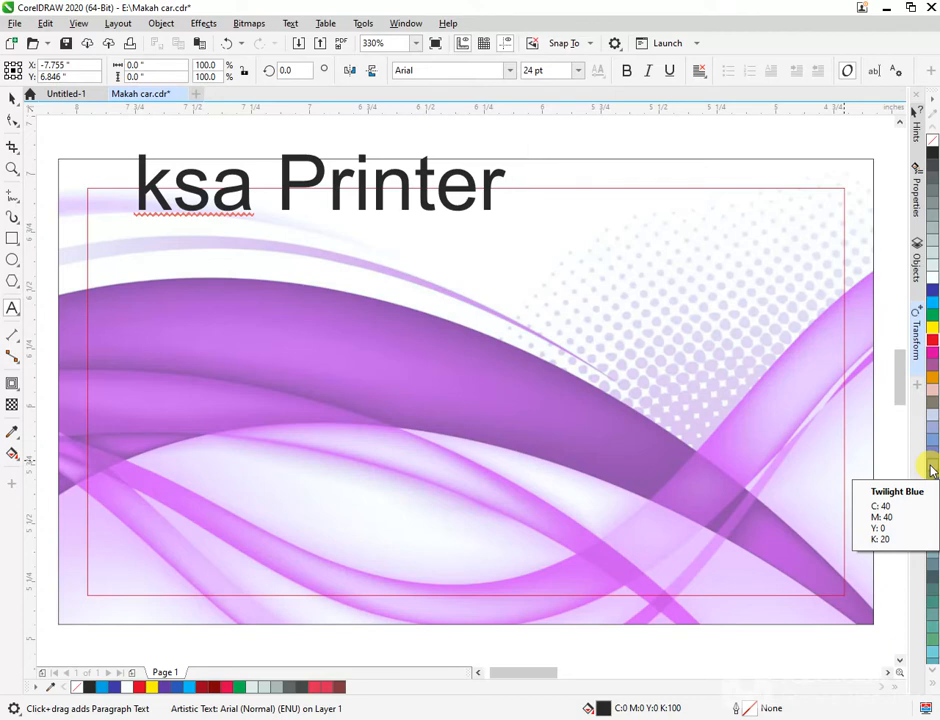
left_click(12, 97)
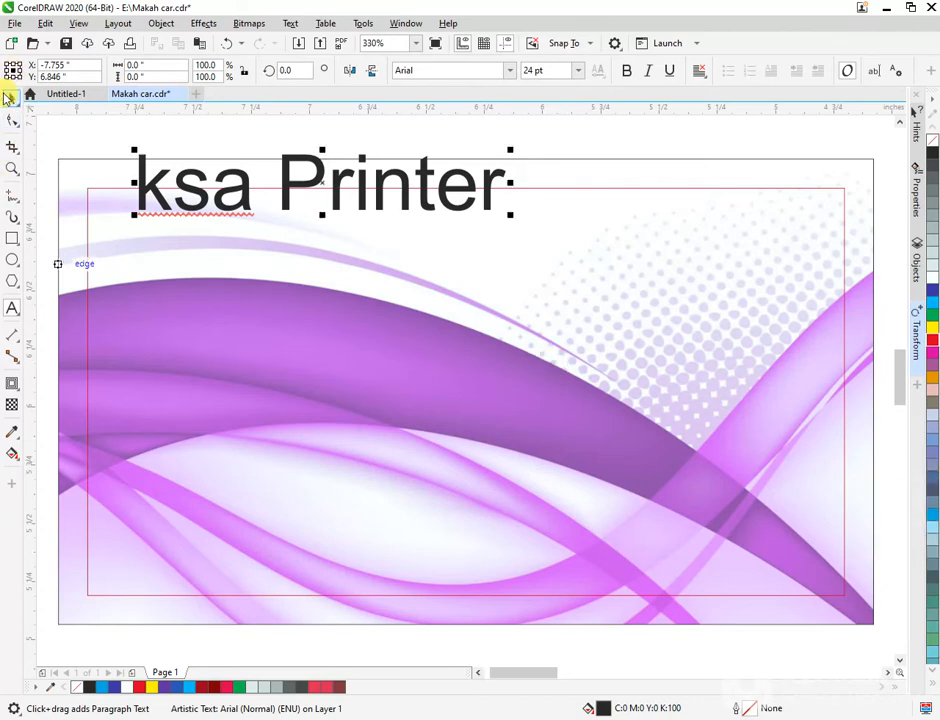
- Move the title onto the card, fill it red, and enlarge it slightly
left_click_drag(382, 177, 345, 228)
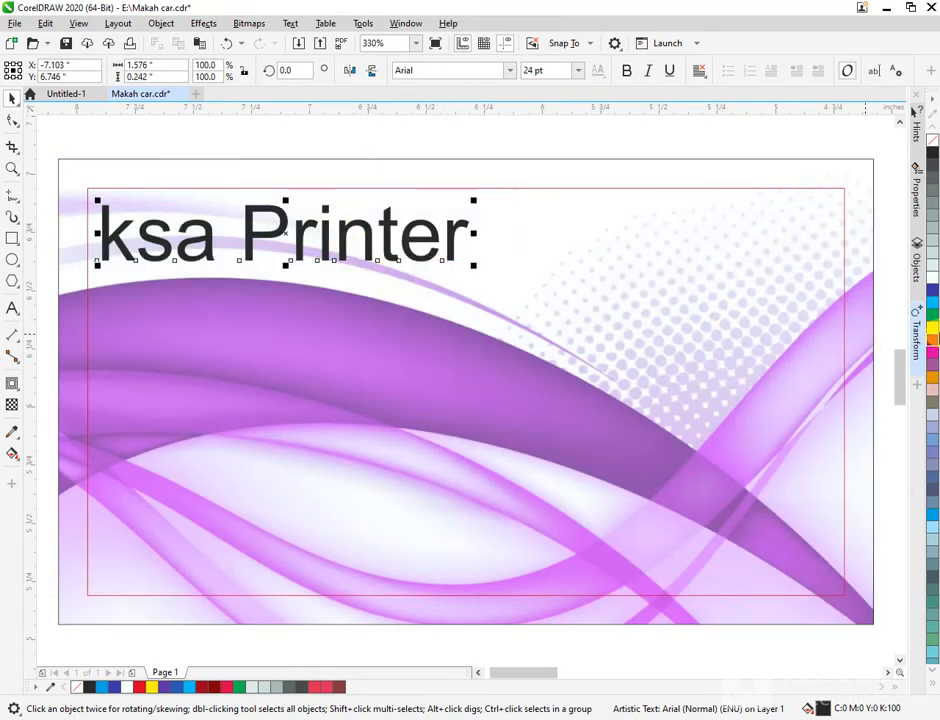
left_click(932, 341)
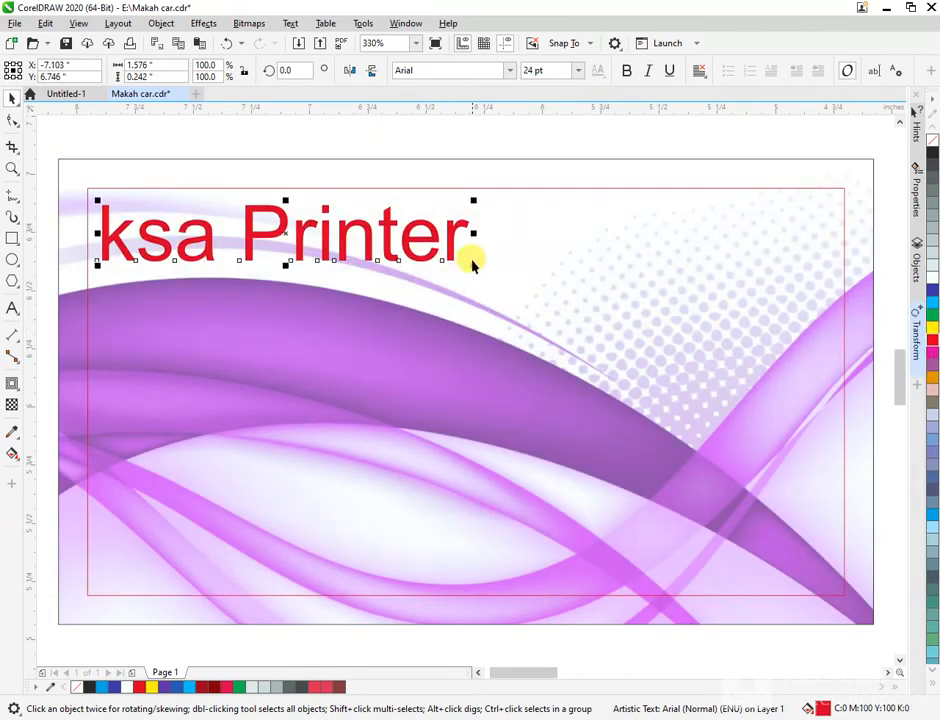
left_click_drag(473, 263, 510, 283)
left_click(548, 137)
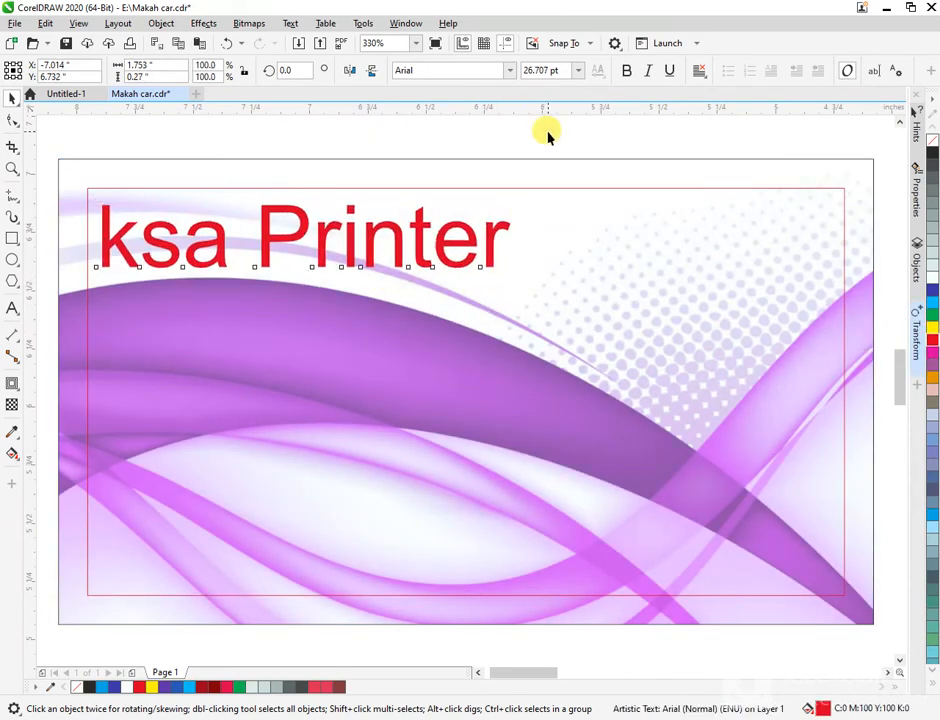
left_click(504, 230)
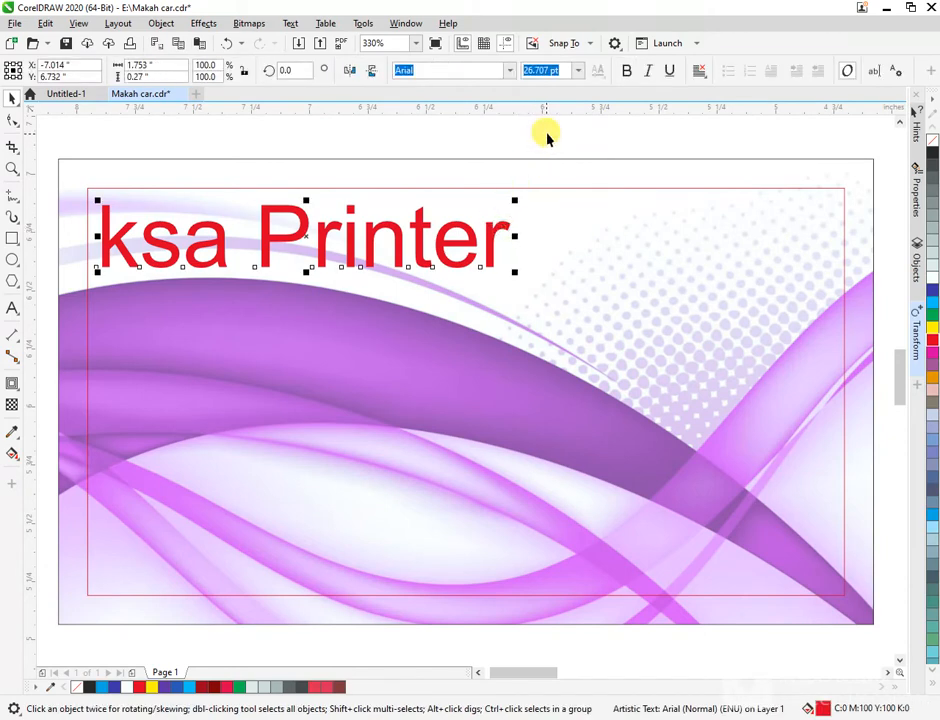
- Make the title bold in Exotc350 Bd BT and drag it toward the card's bottom
left_click(627, 70)
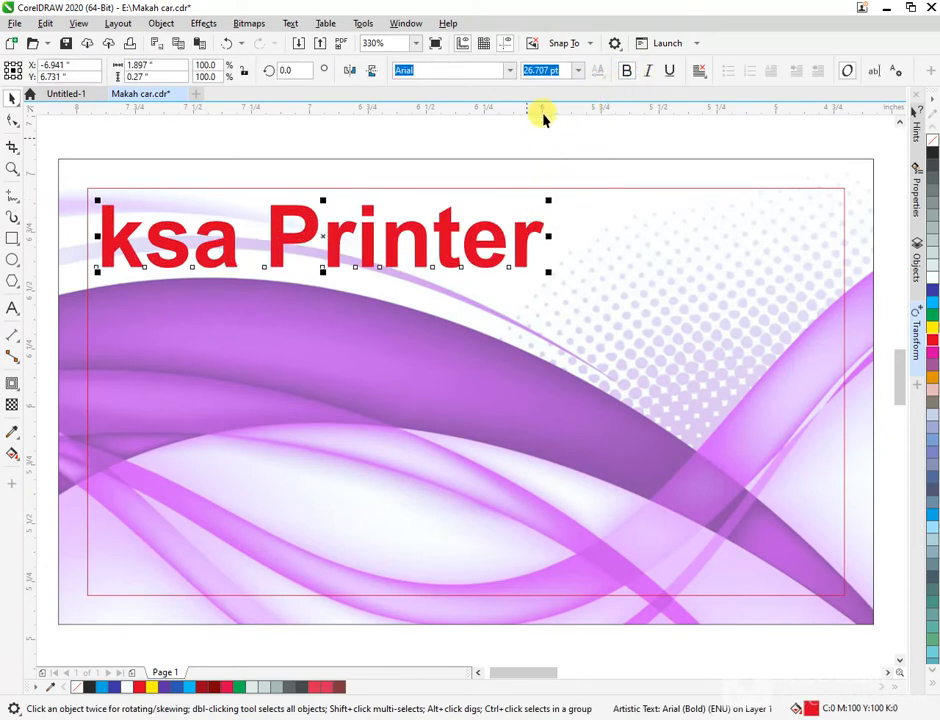
left_click(508, 74)
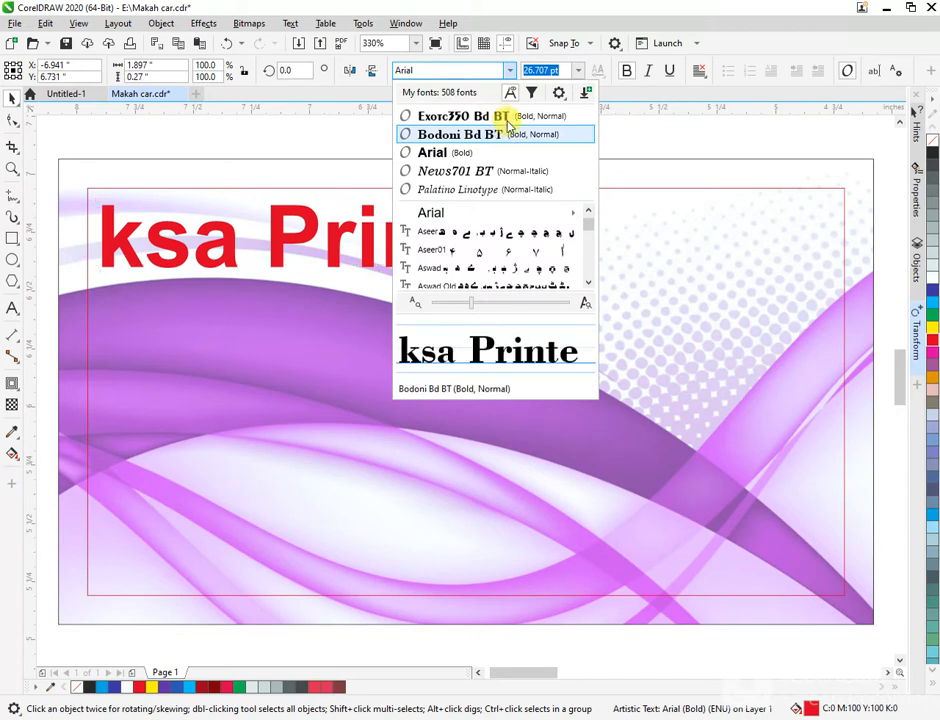
left_click(500, 132)
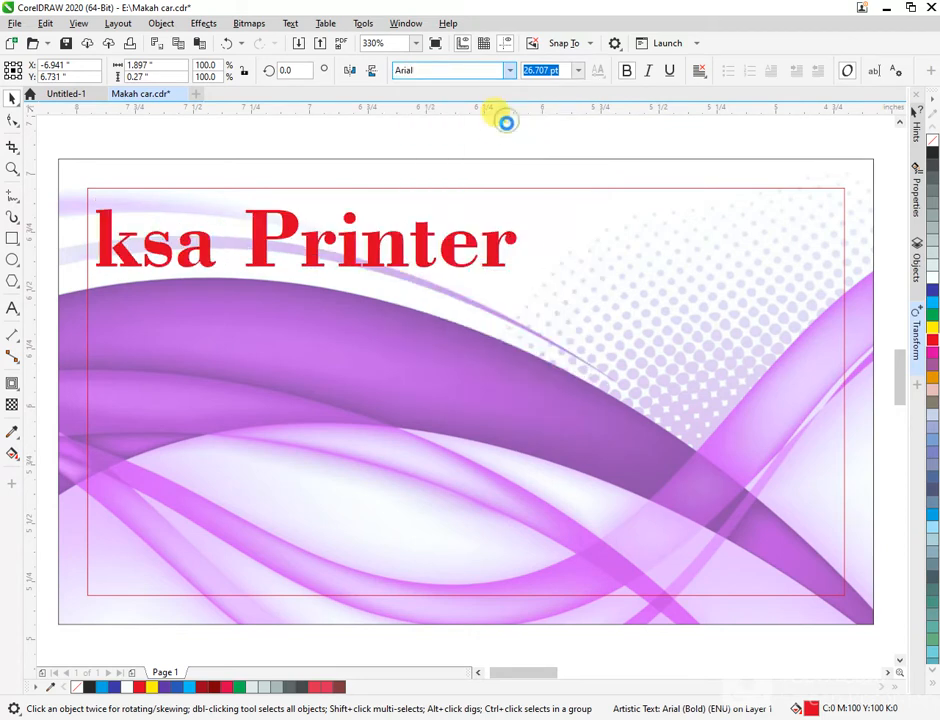
left_click(556, 138)
left_click_drag(384, 252, 503, 579)
- Drop a copy of the title near the card's bottom and delete all its characters
right_click(503, 579)
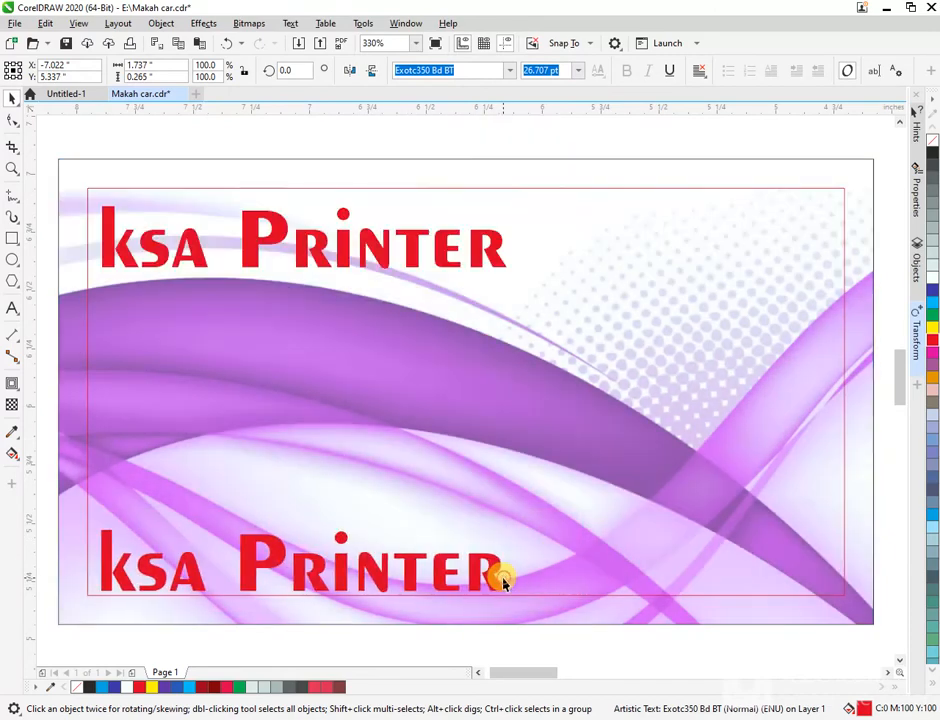
double_click(501, 580)
left_click(489, 570)
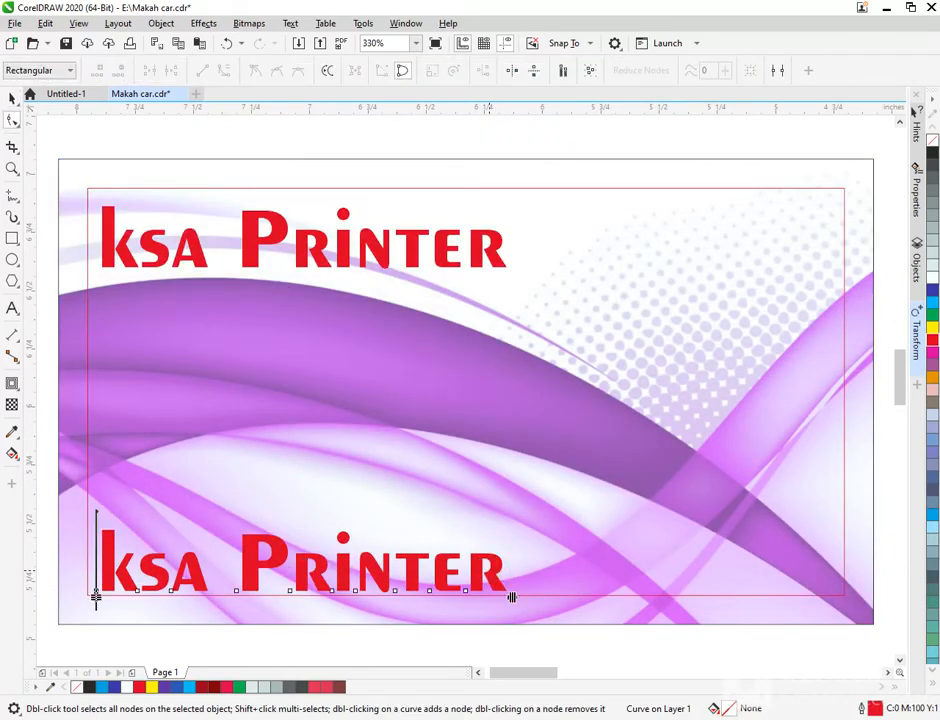
key("space")
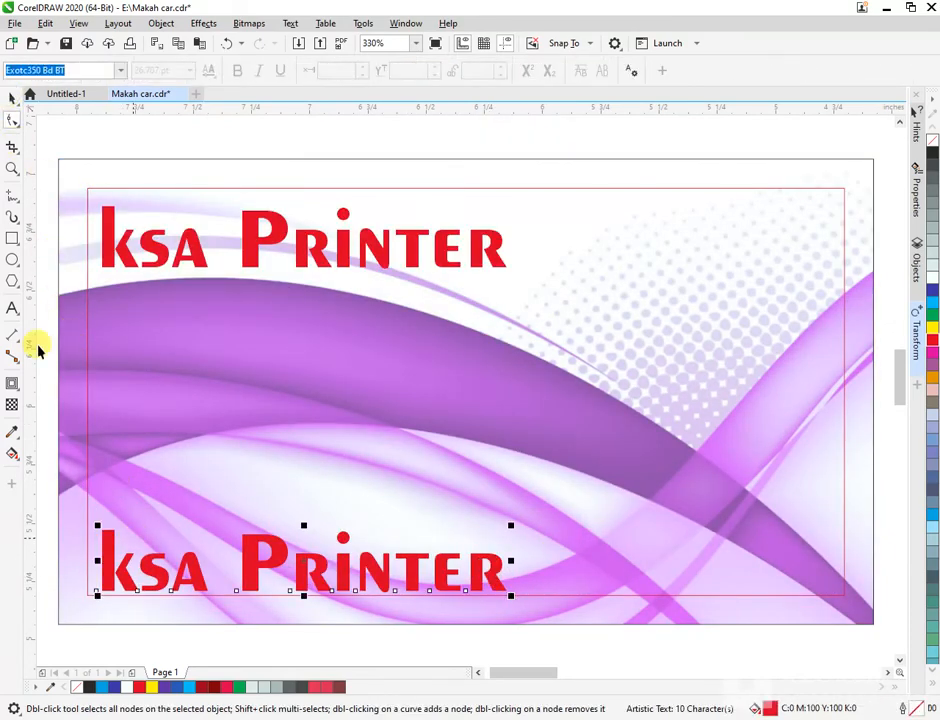
double_click(491, 574)
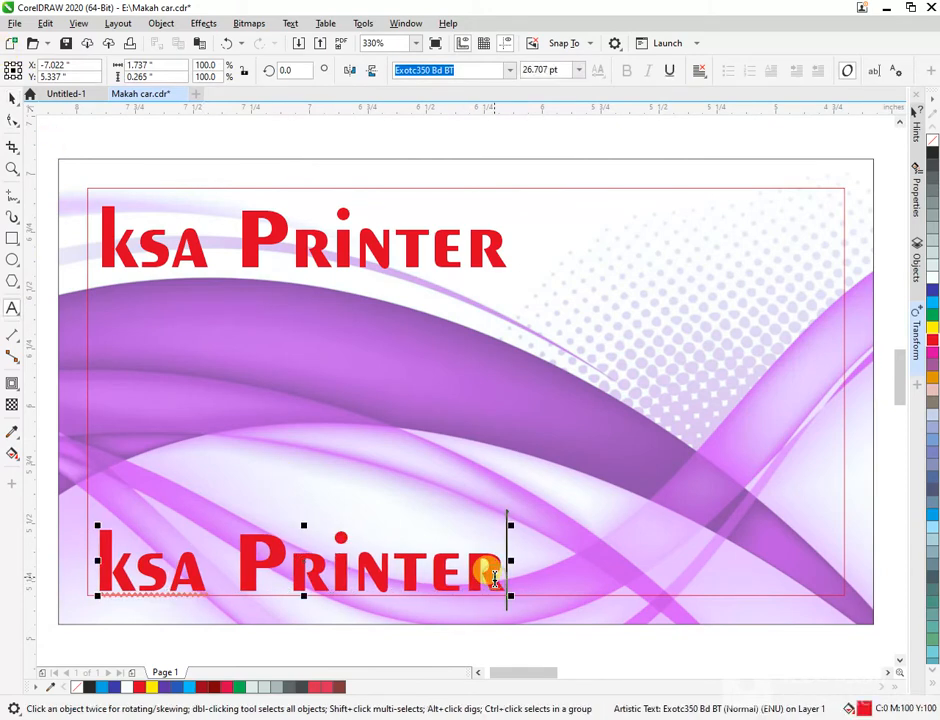
scroll(495, 578, "down", 1)
key("BackSpace")
key("BackSpace")
key("BackSpace")
key("BackSpace")
key("BackSpace")
key("BackSpace")
key("BackSpace")
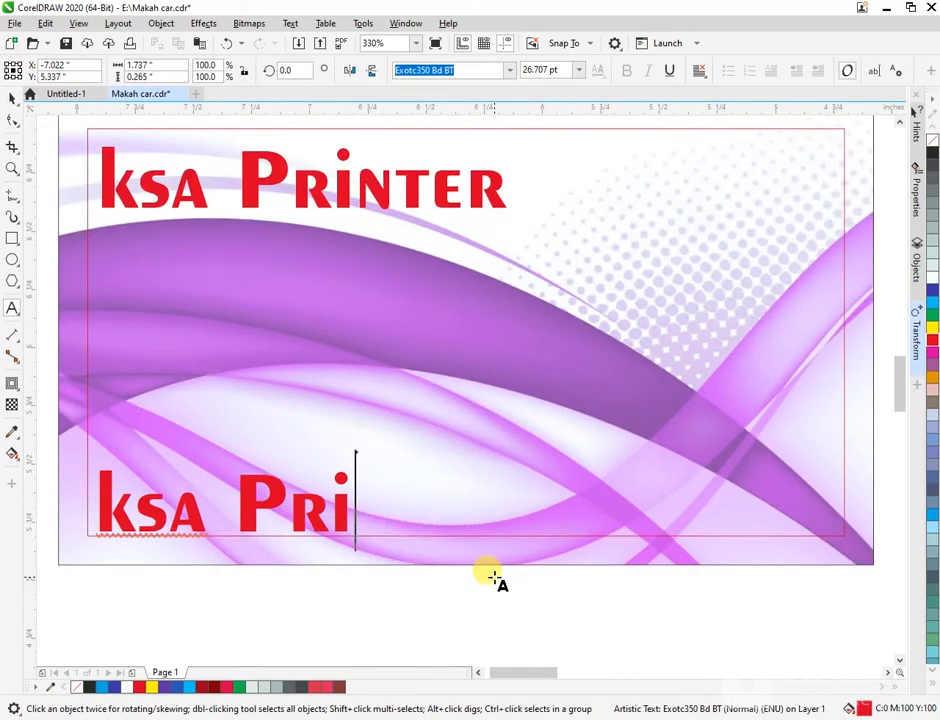
key("BackSpace")
key("BackSpace")
key("BackSpace")
key("BackSpace")
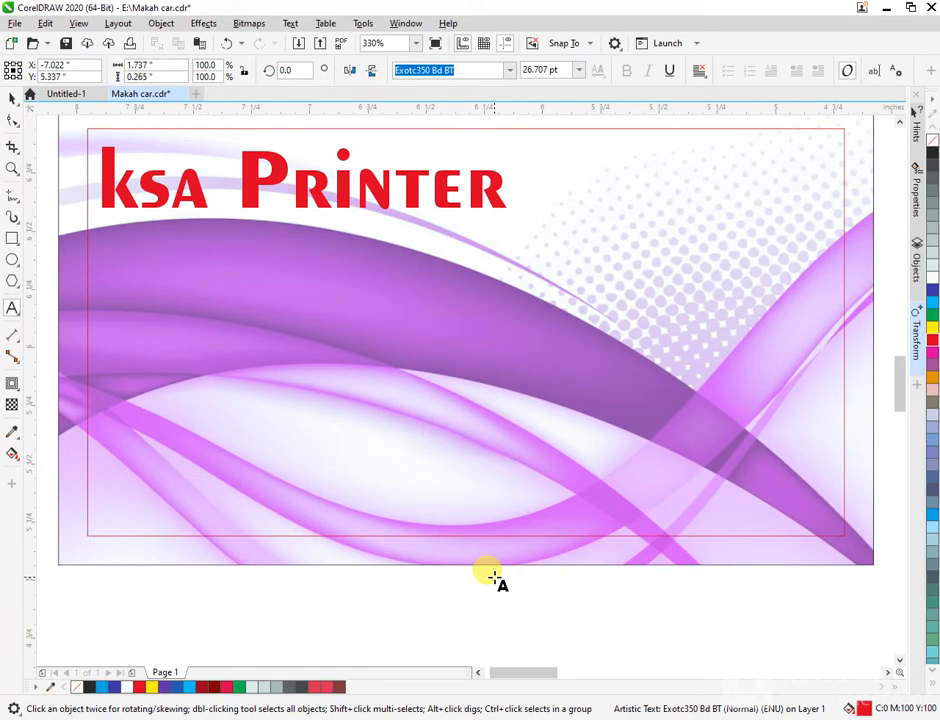
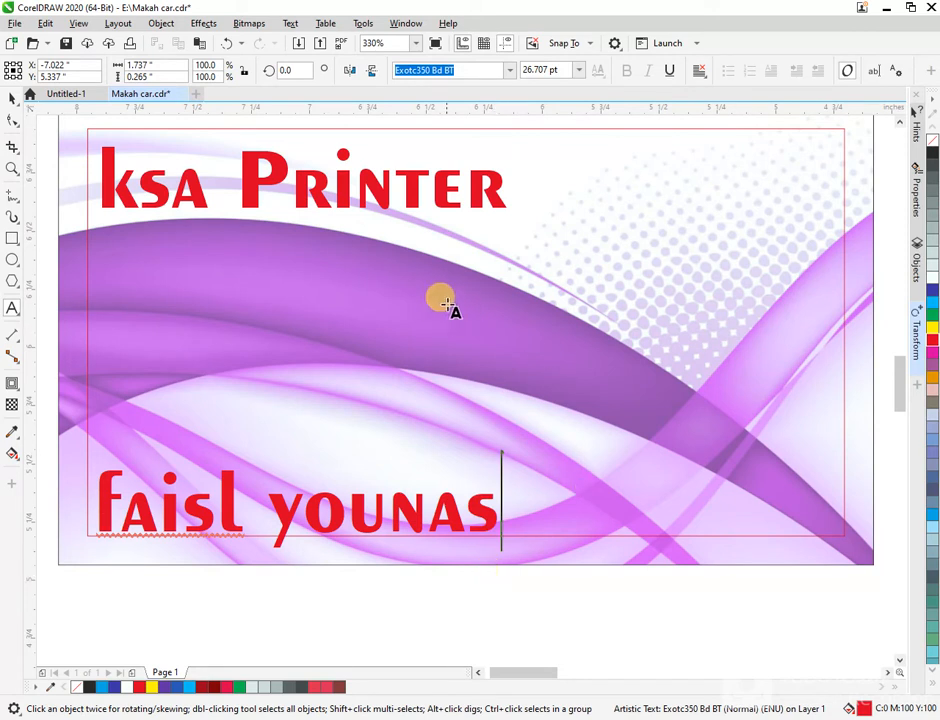
- Type the cardholder's full name into the empty bottom line, then select the surname
left_click_drag(487, 515, 252, 510)
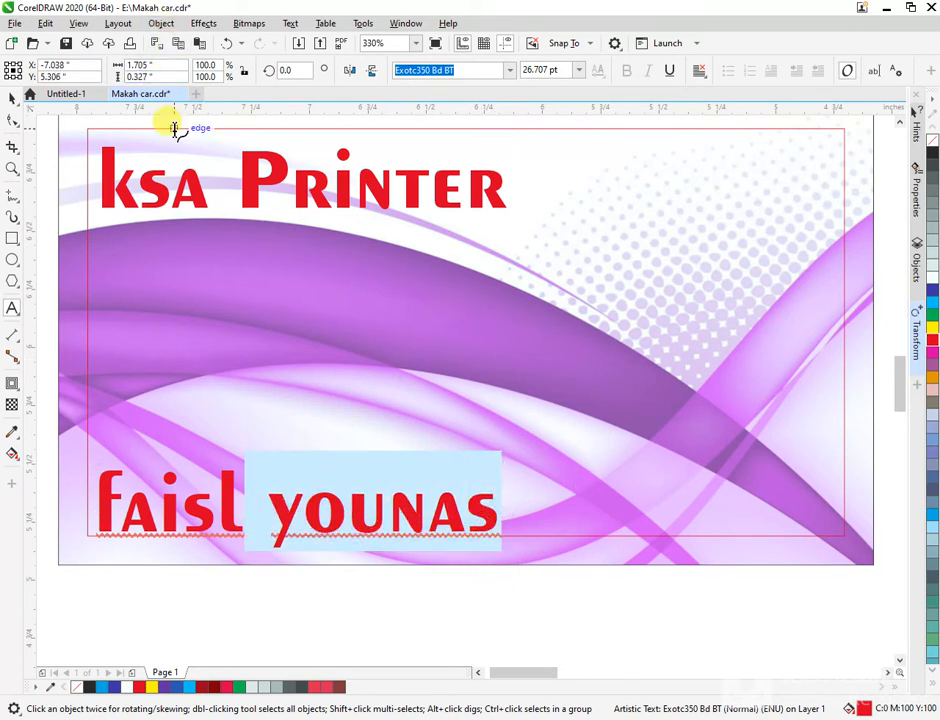
- Title-case the surname, shrink the name to 11.883 pt dark blue, and copy it rightward
key("shift+F3")
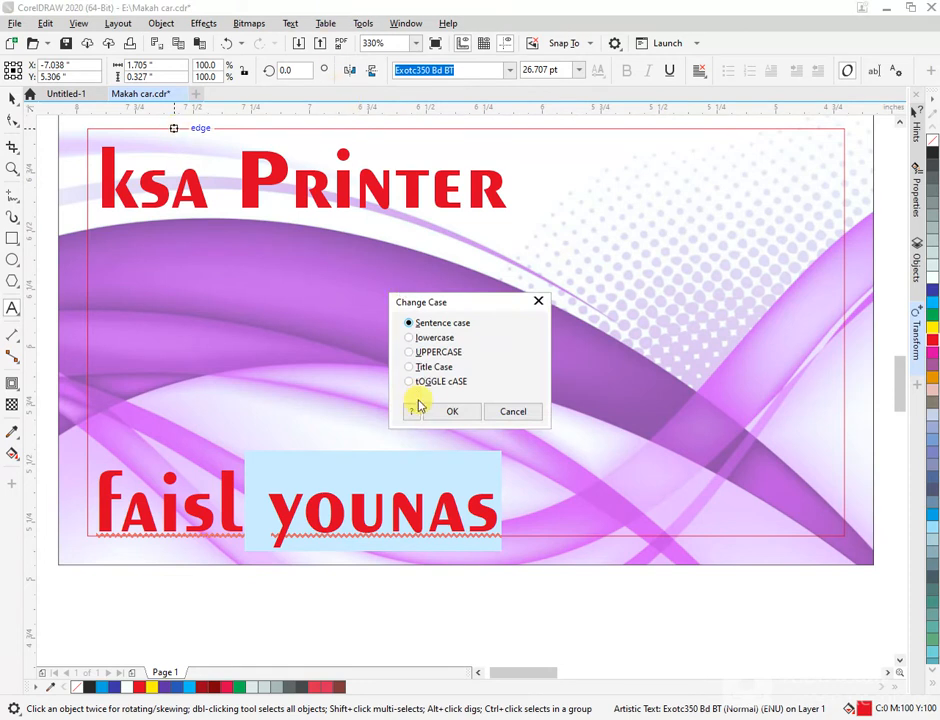
left_click(449, 412)
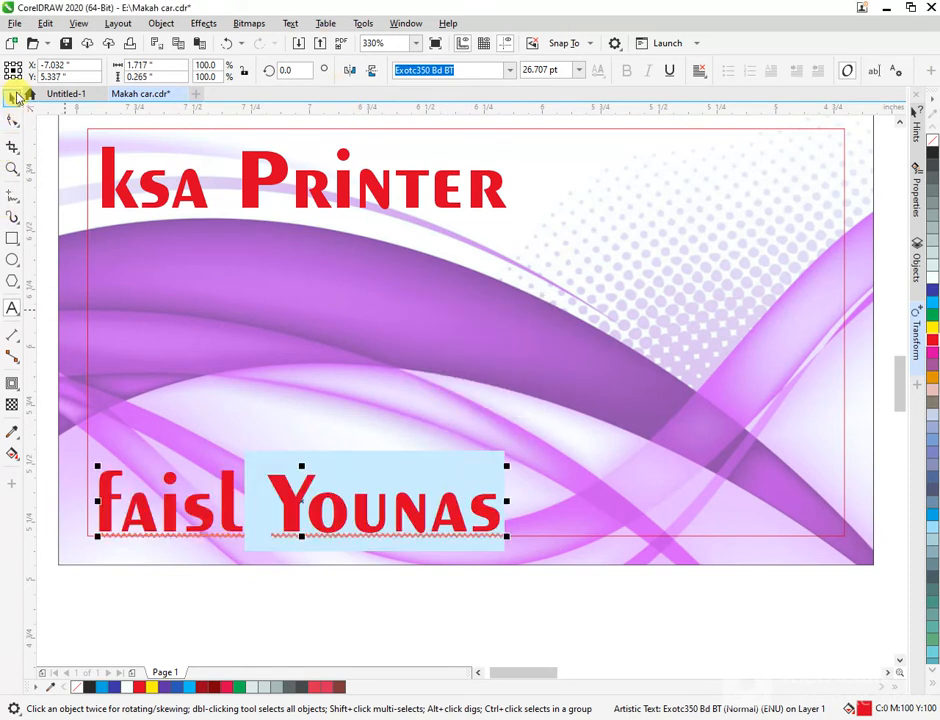
left_click(12, 96)
left_click_drag(506, 460, 429, 497)
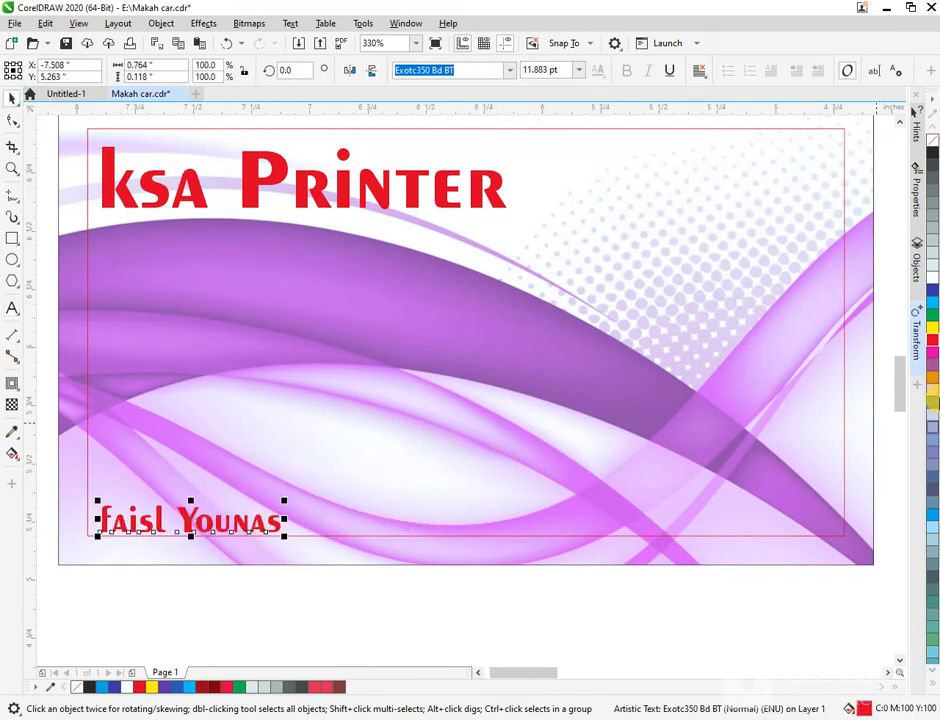
left_click(933, 292)
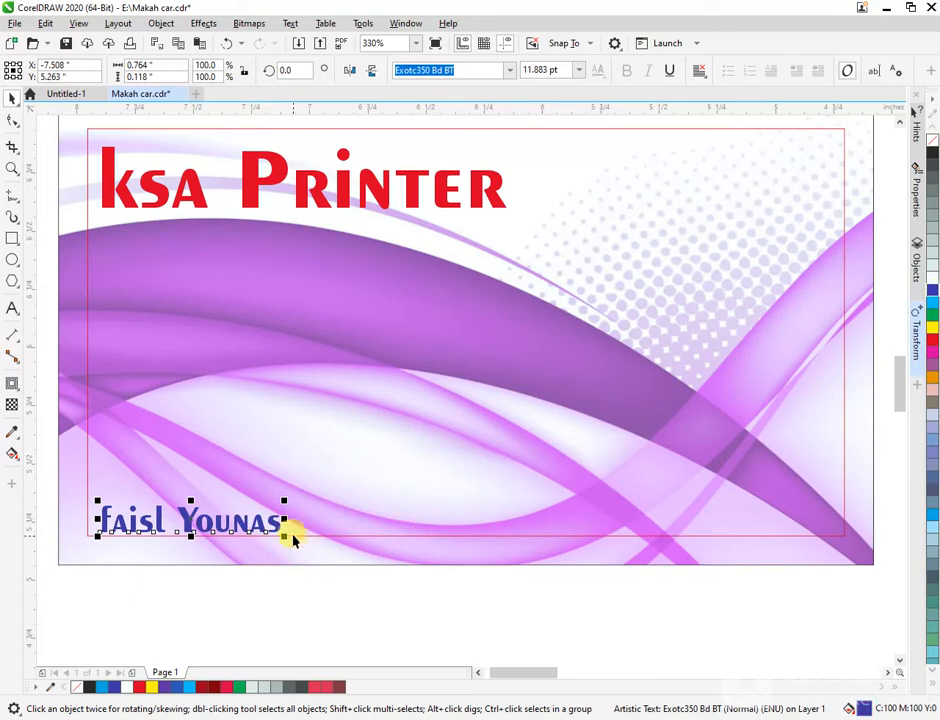
left_click_drag(245, 528, 407, 540)
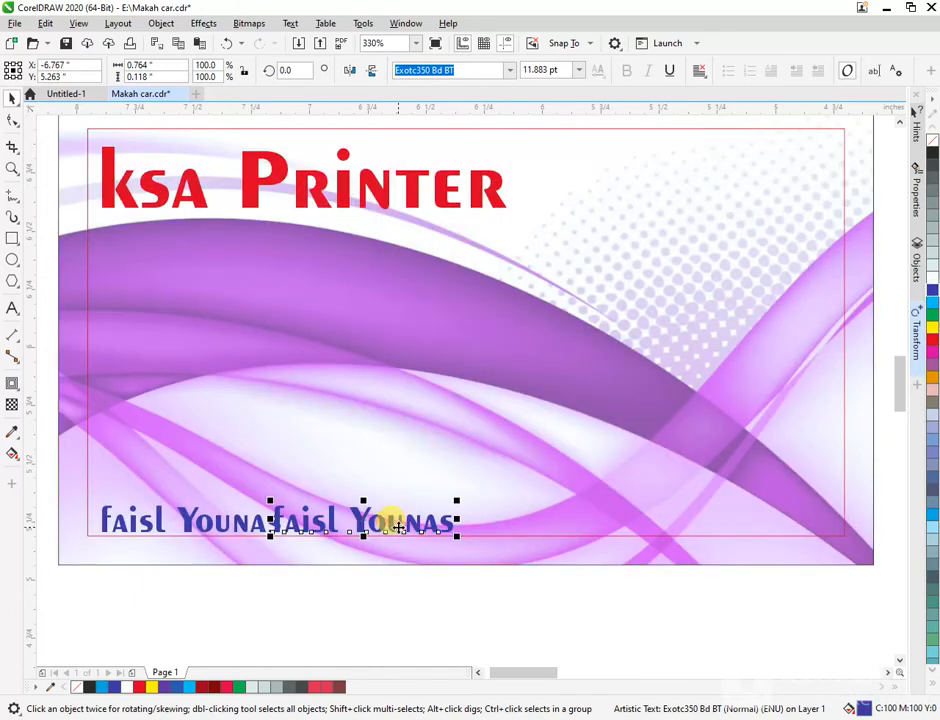
- Replace the copied name with the contact's phone number, inserting a hyphen between its digit groups
key("Right")
key("Right")
key("Right")
key("Right")
key("Right")
key("Right")
key("Right")
key("Right")
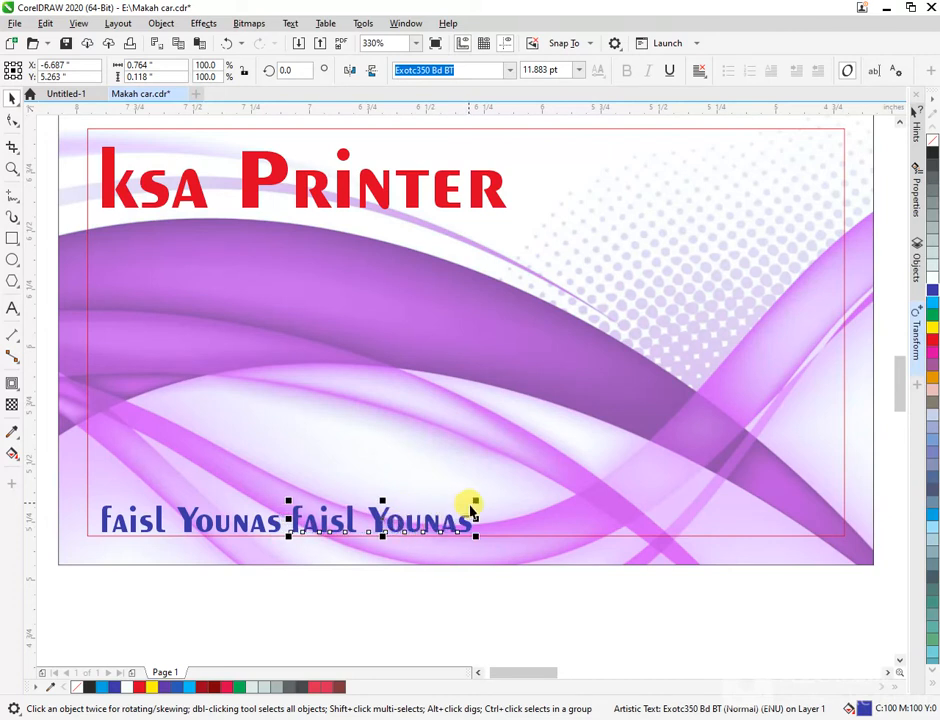
double_click(473, 518)
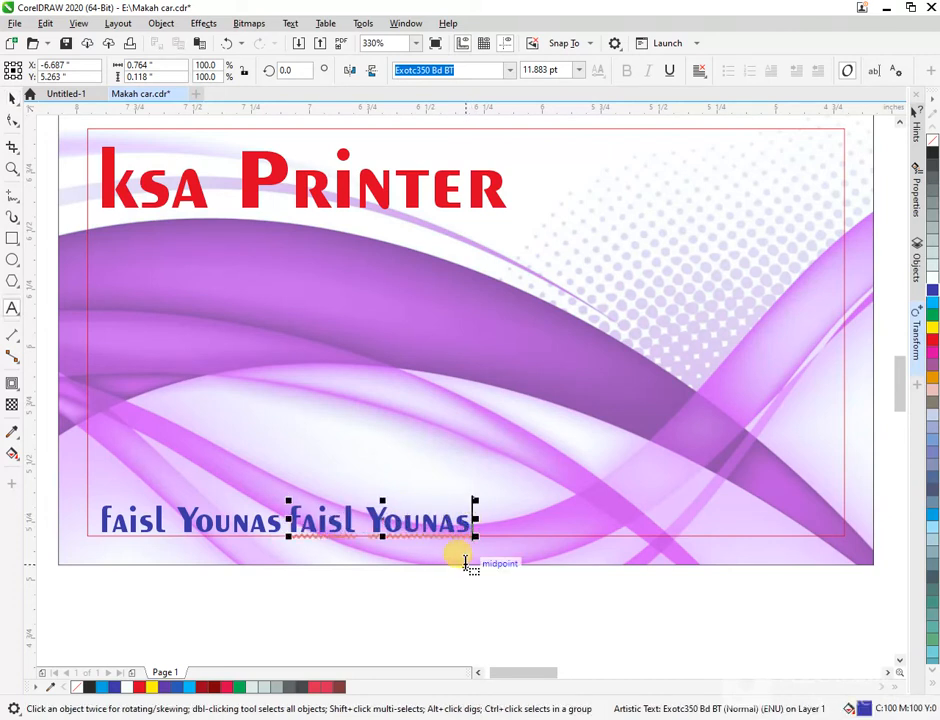
key("BackSpace")
key("BackSpace")
key("BackSpace")
key("BackSpace")
key("BackSpace")
key("BackSpace")
key("BackSpace")
key("BackSpace")
key("BackSpace")
key("BackSpace")
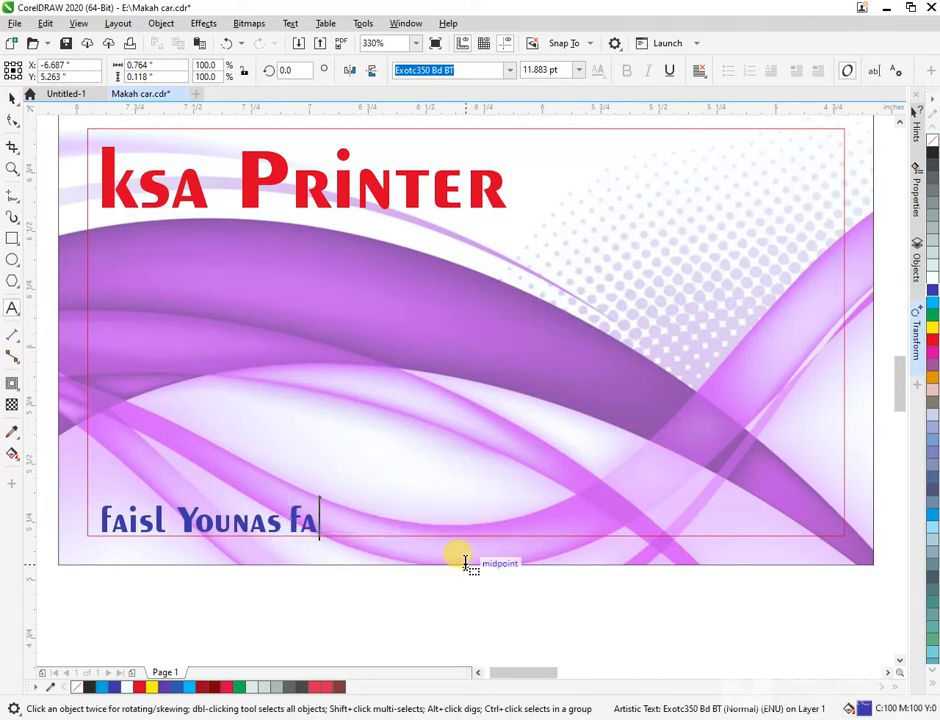
key("BackSpace")
key("BackSpace")
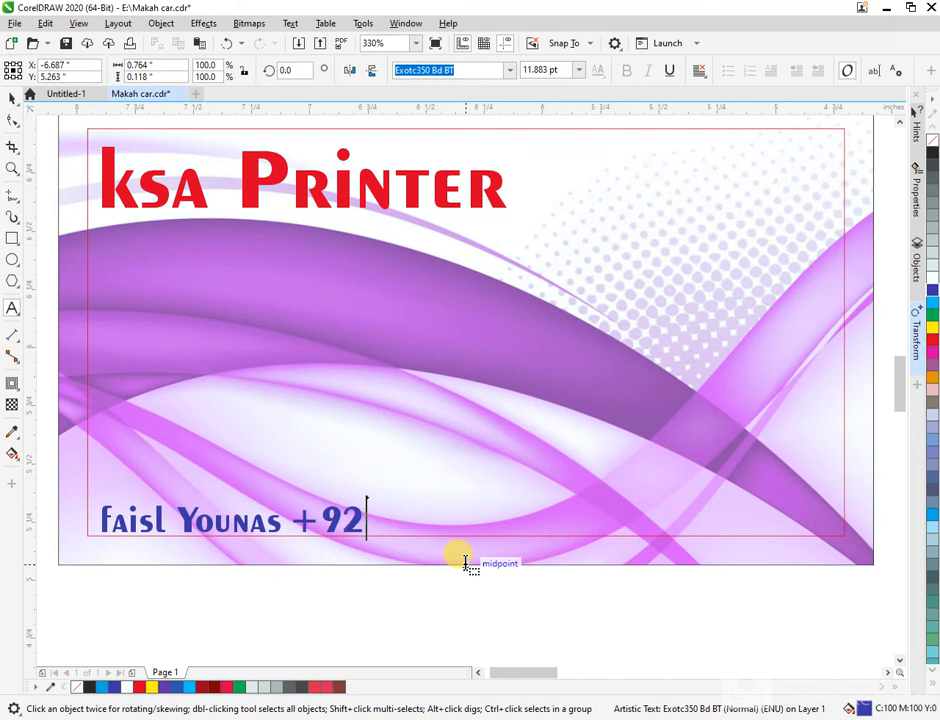
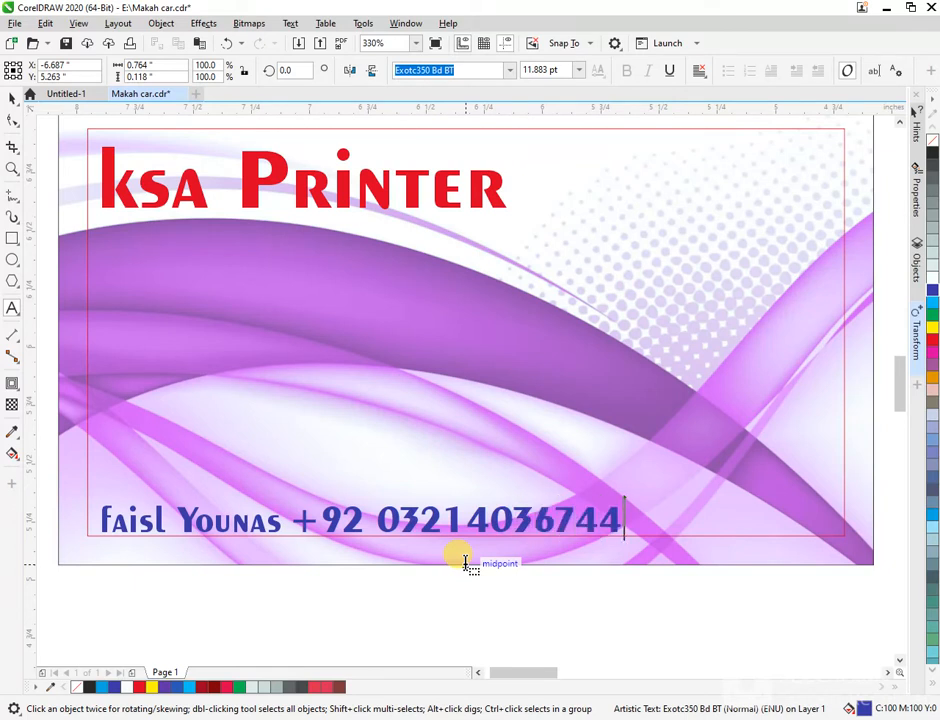
left_click(463, 515)
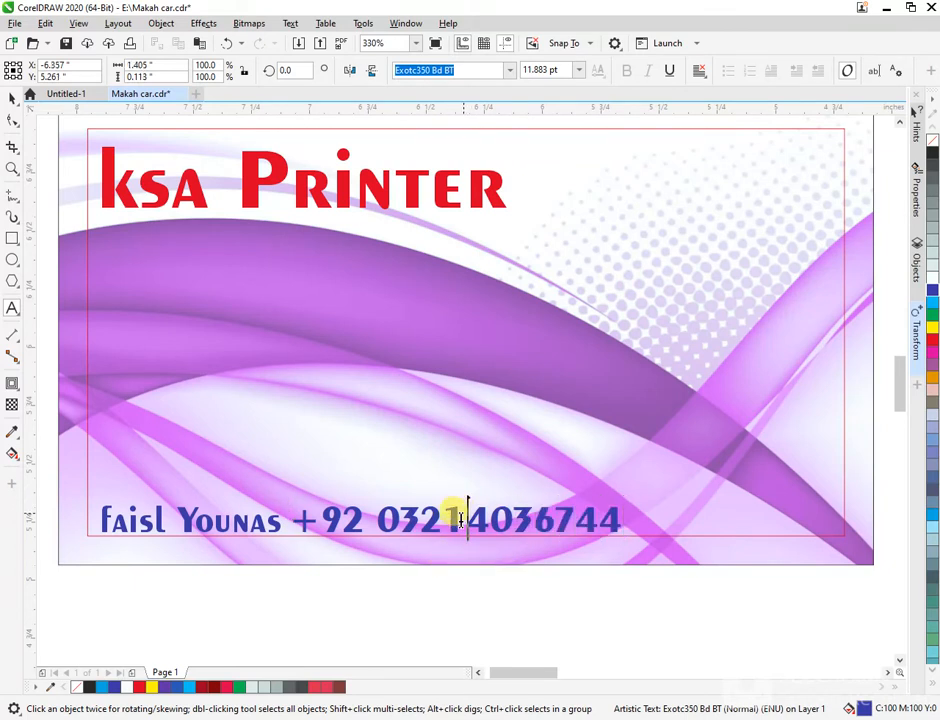
type("-")
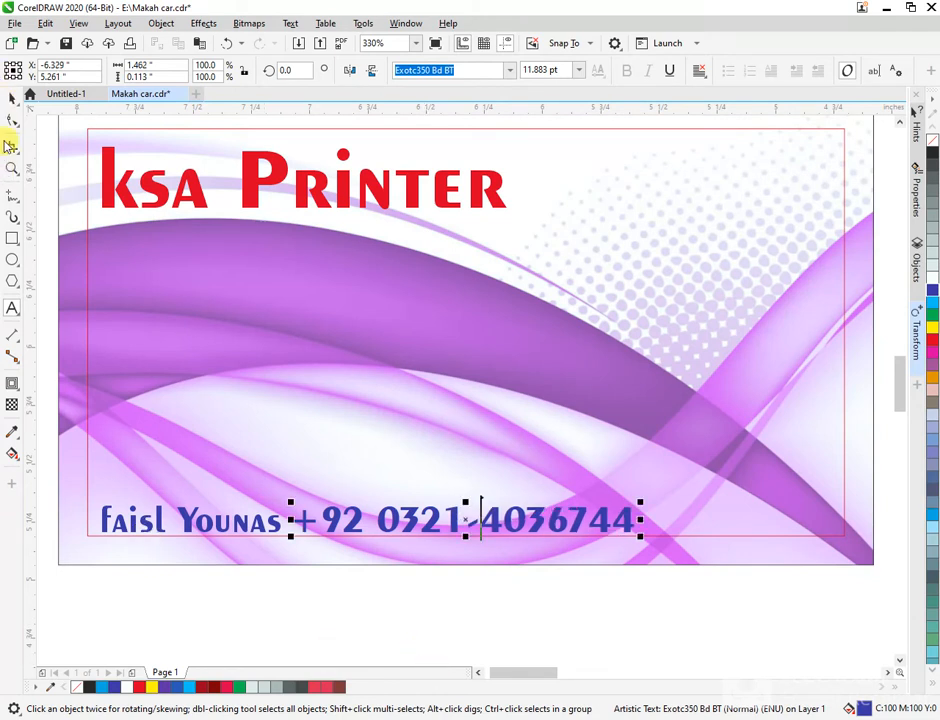
left_click(760, 630)
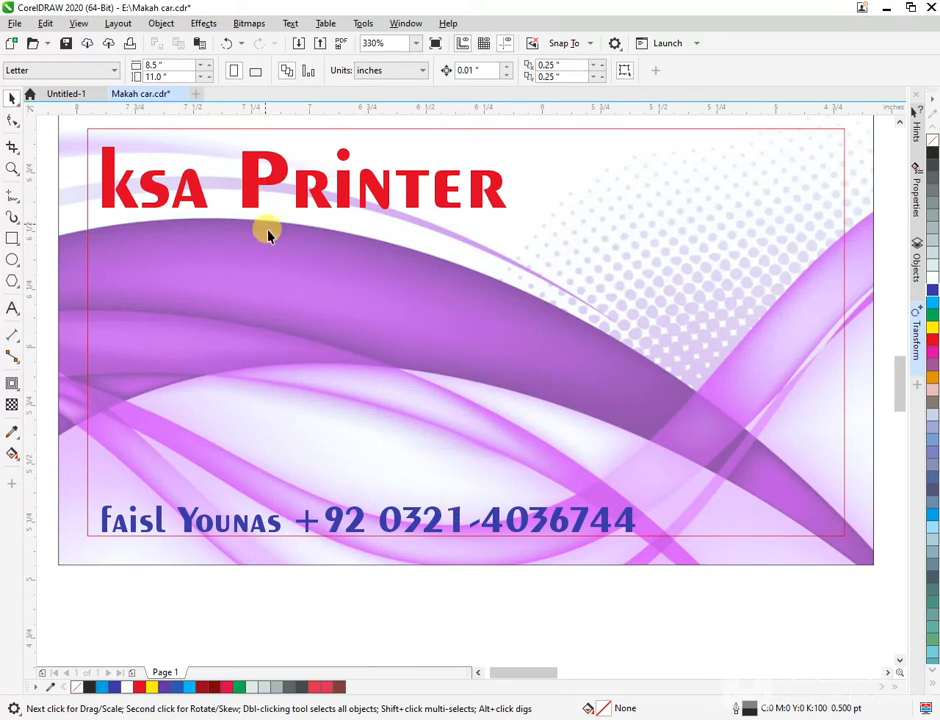
- Select the ksa Printer title and give it a yellow outline from the palette
left_click(266, 180)
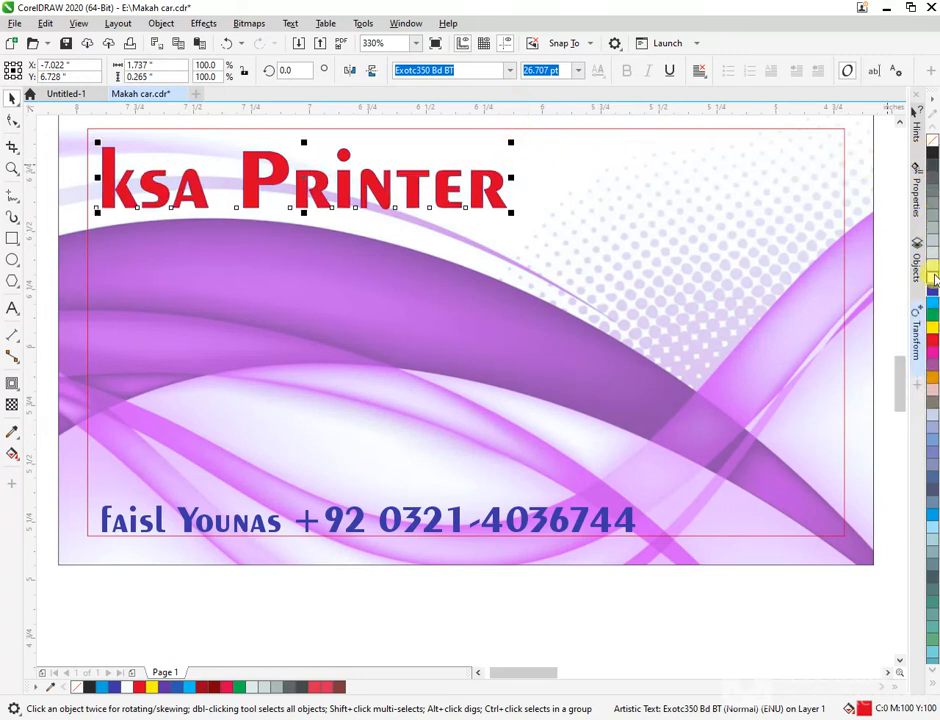
left_click_drag(933, 277, 549, 322)
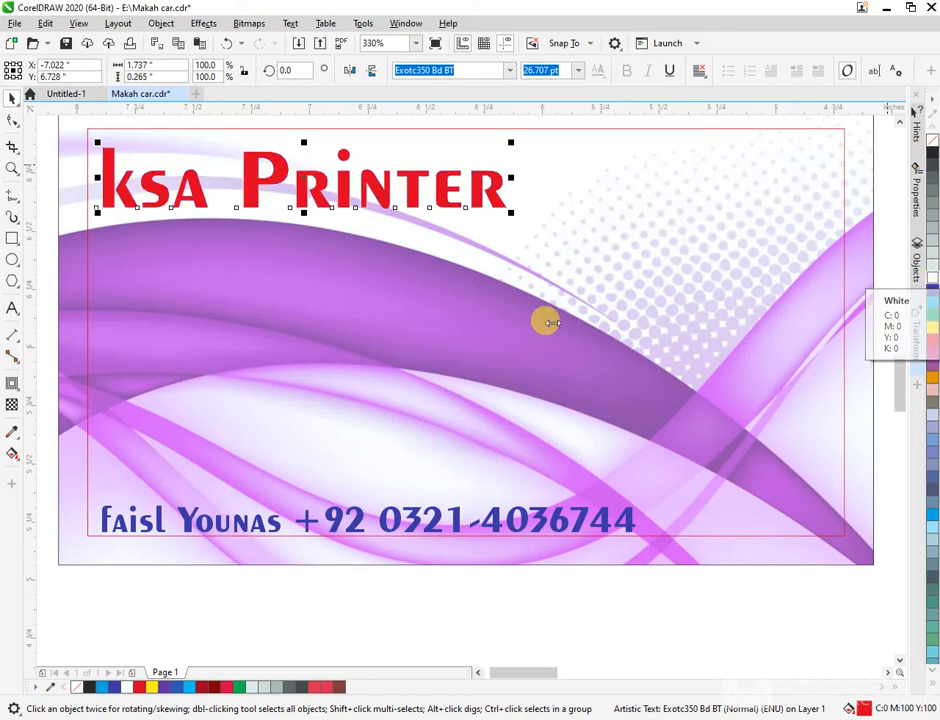
right_click(933, 328)
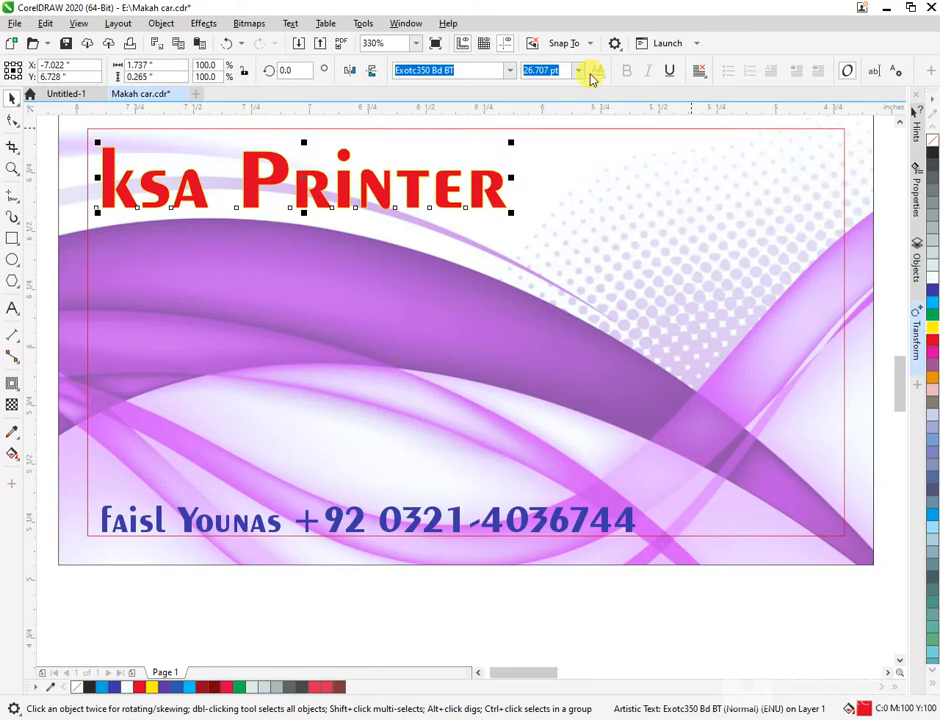
- Set the title's outline width to 1.0 pt with Behind fill enabled in Outline Pen
key("F12")
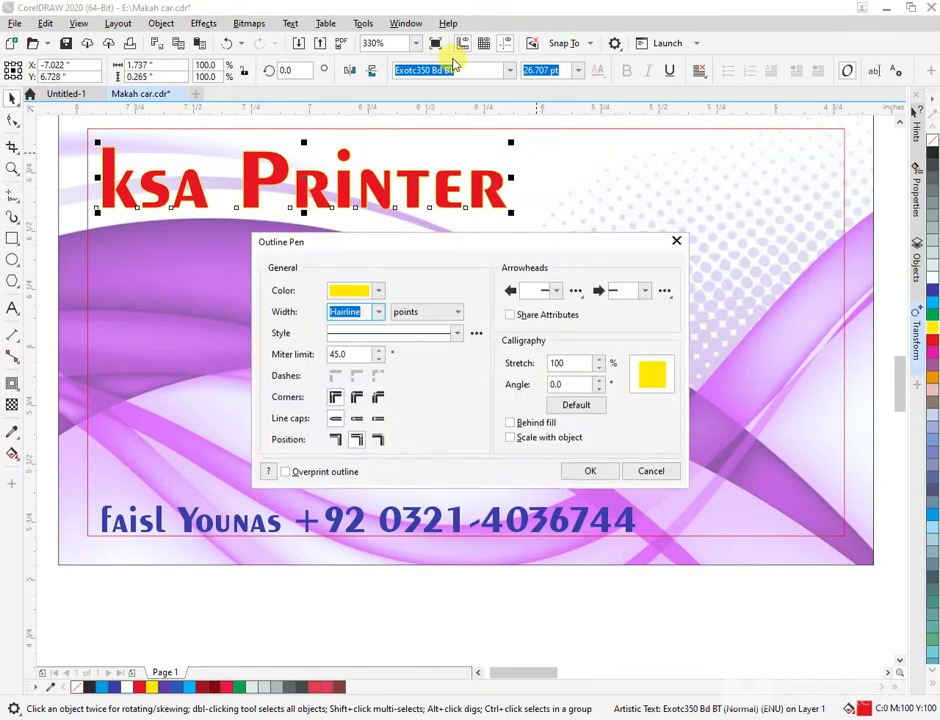
left_click(380, 293)
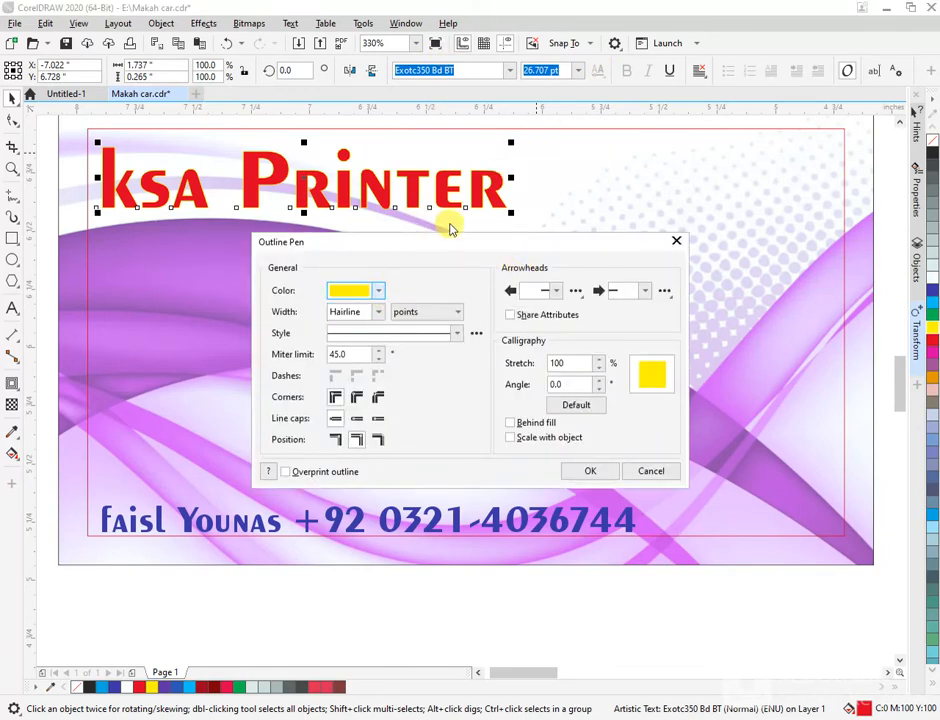
left_click(378, 312)
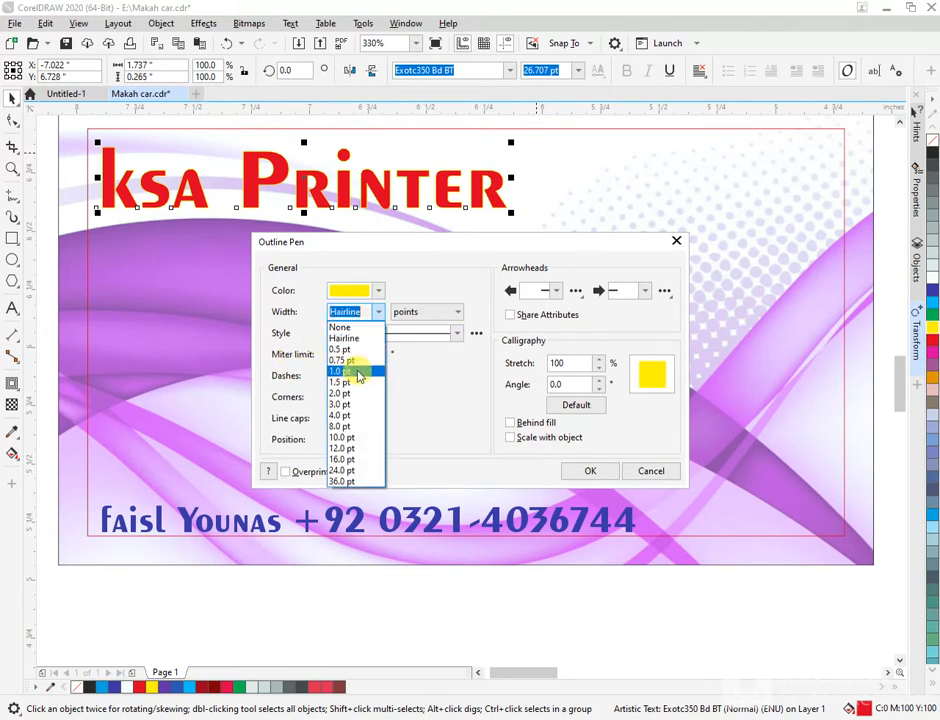
left_click(357, 371)
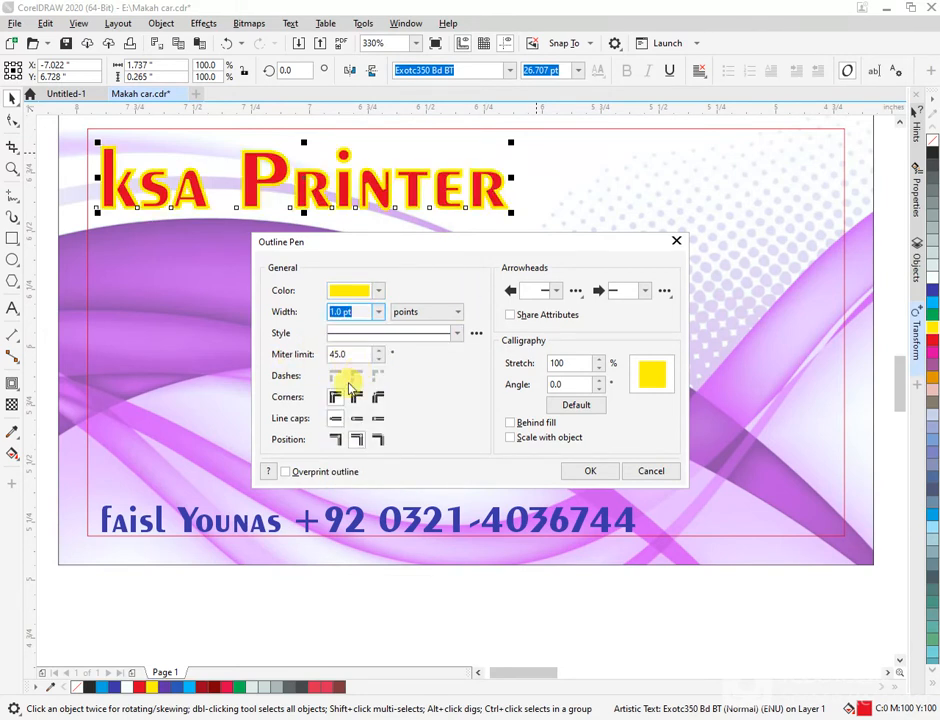
left_click(340, 440)
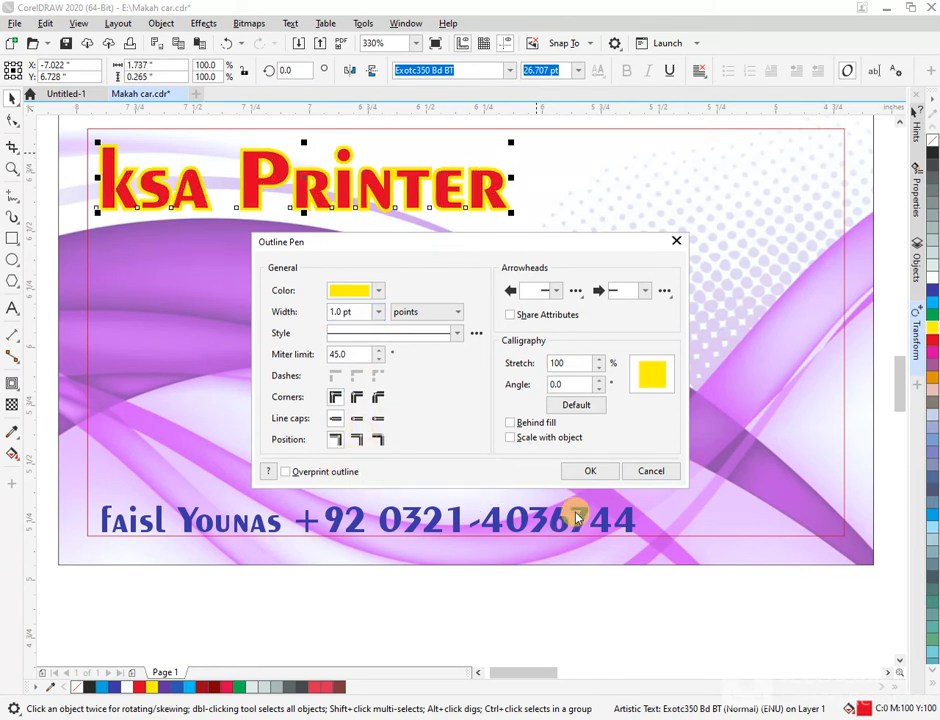
left_click(510, 423)
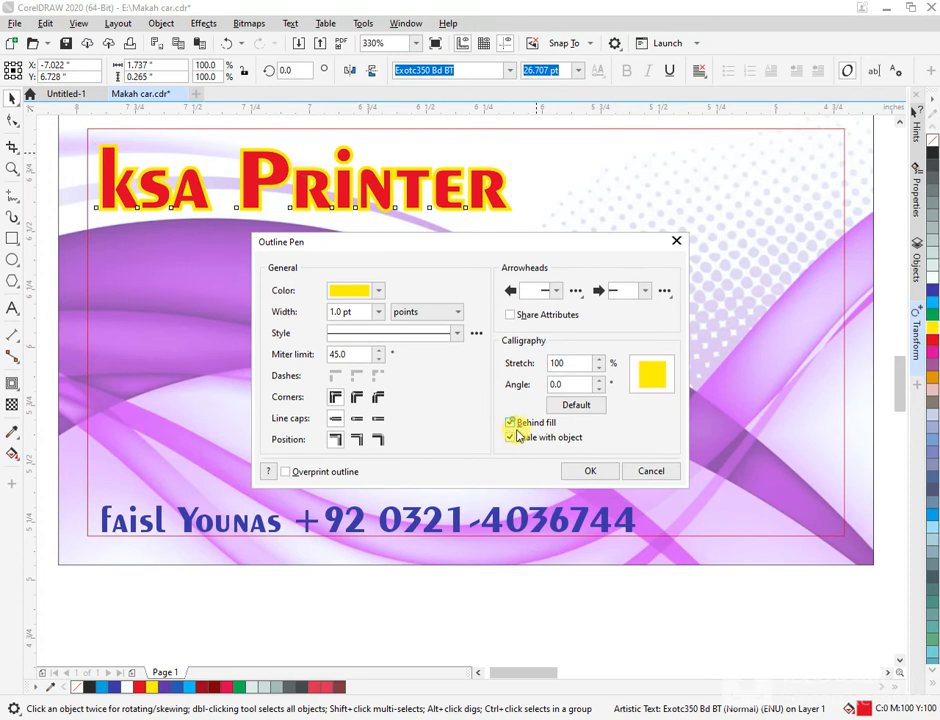
left_click(590, 471)
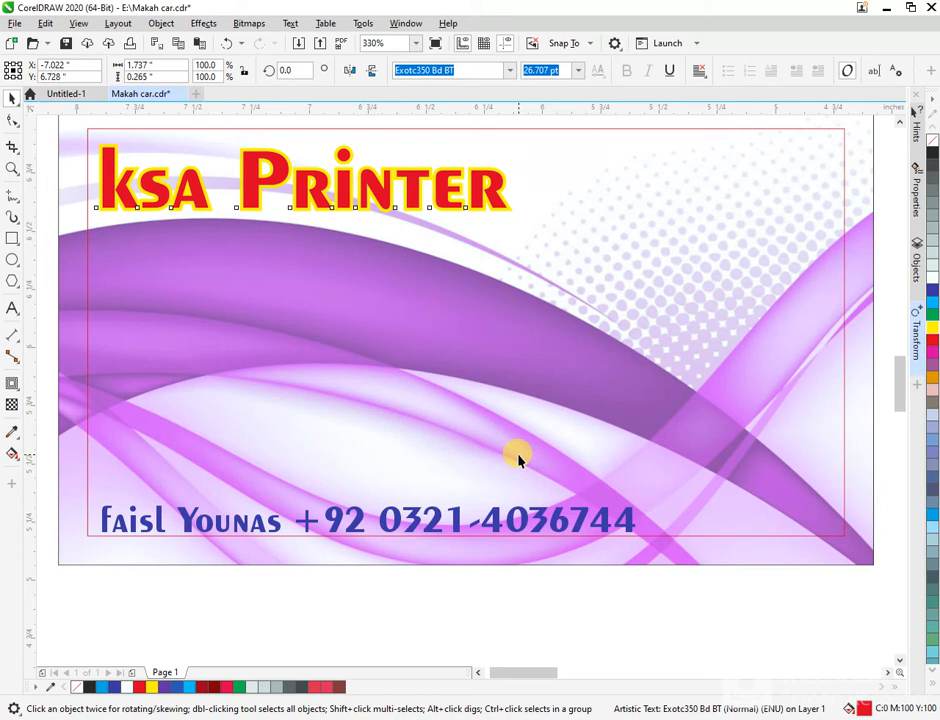
left_click(565, 530)
key("ctrl+r")
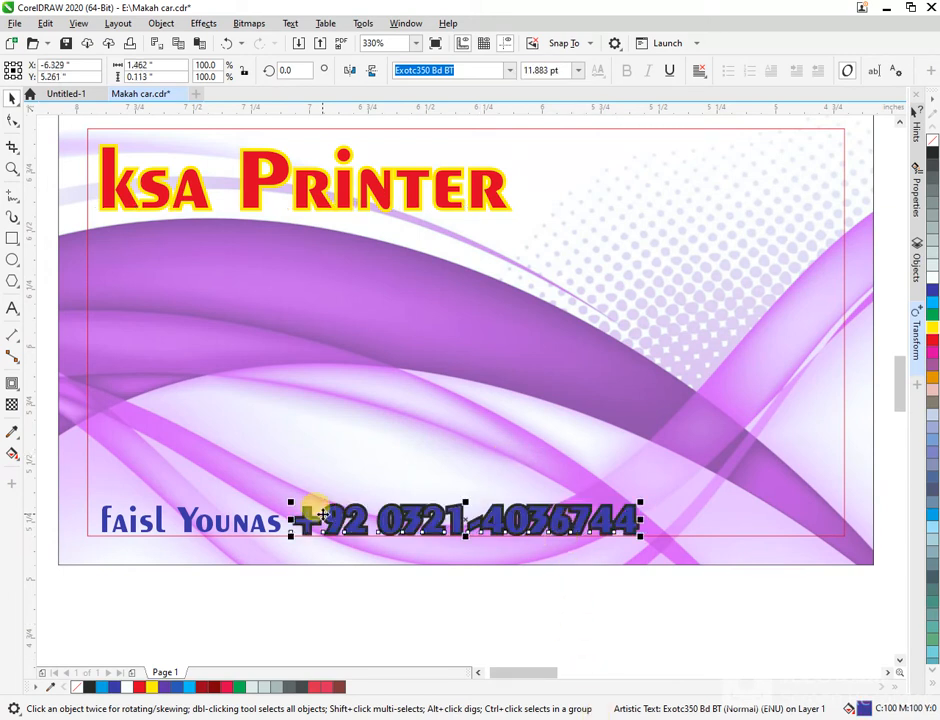
left_click(265, 527)
key("ctrl+r")
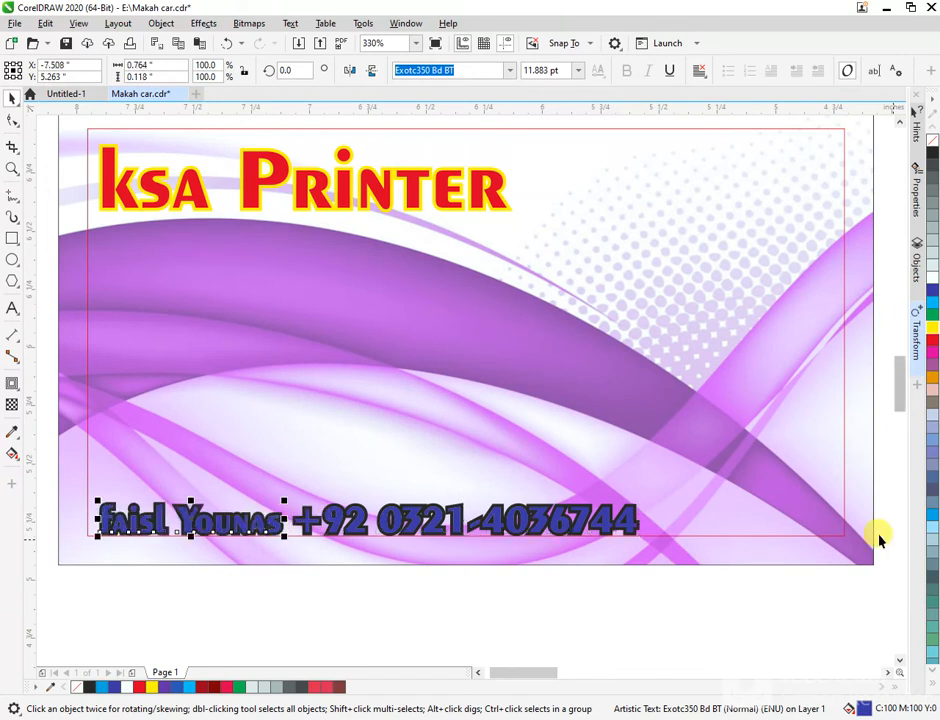
left_click(570, 514)
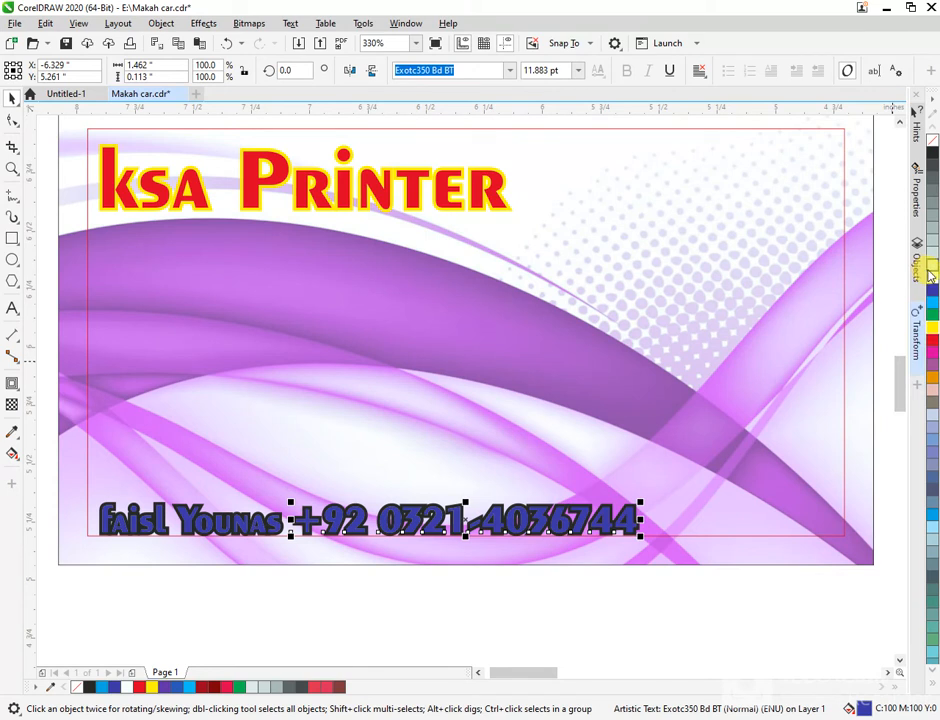
key("ctrl+z")
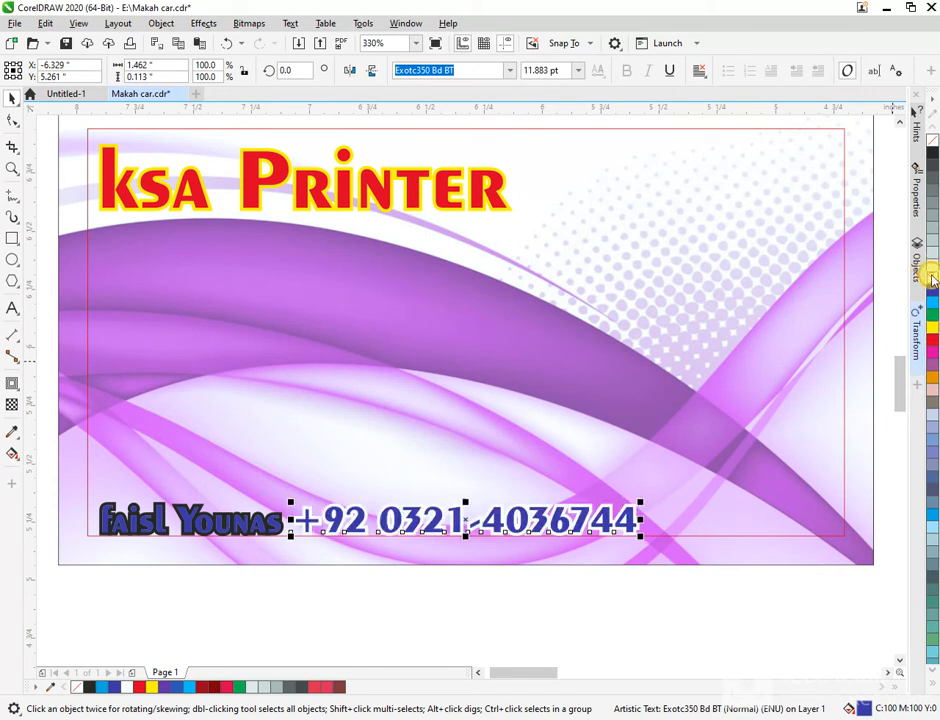
left_click(212, 517)
key("ctrl+z")
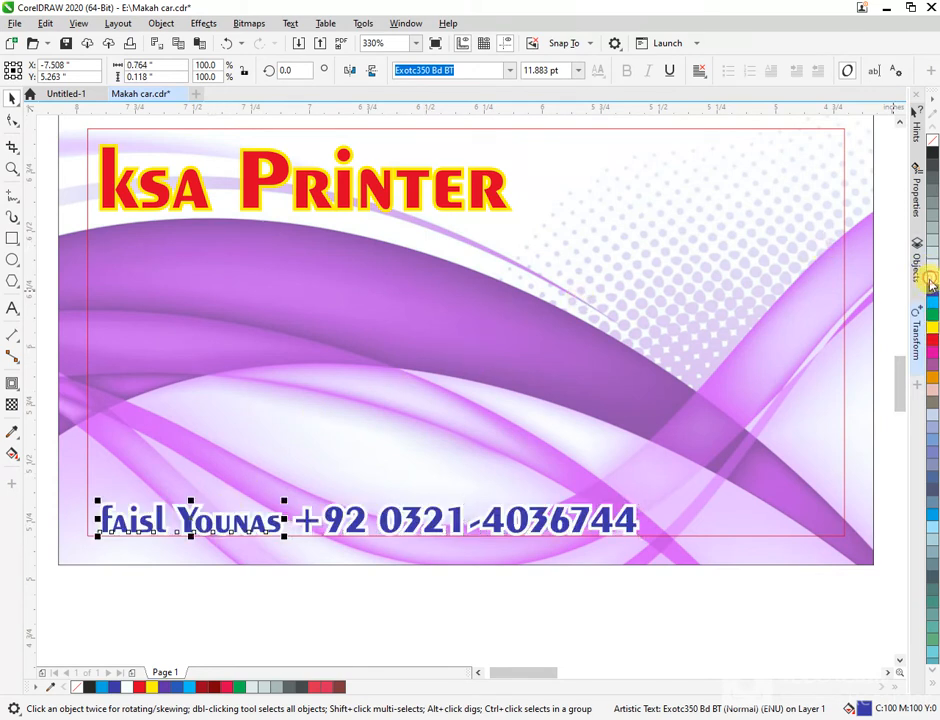
left_click(590, 594)
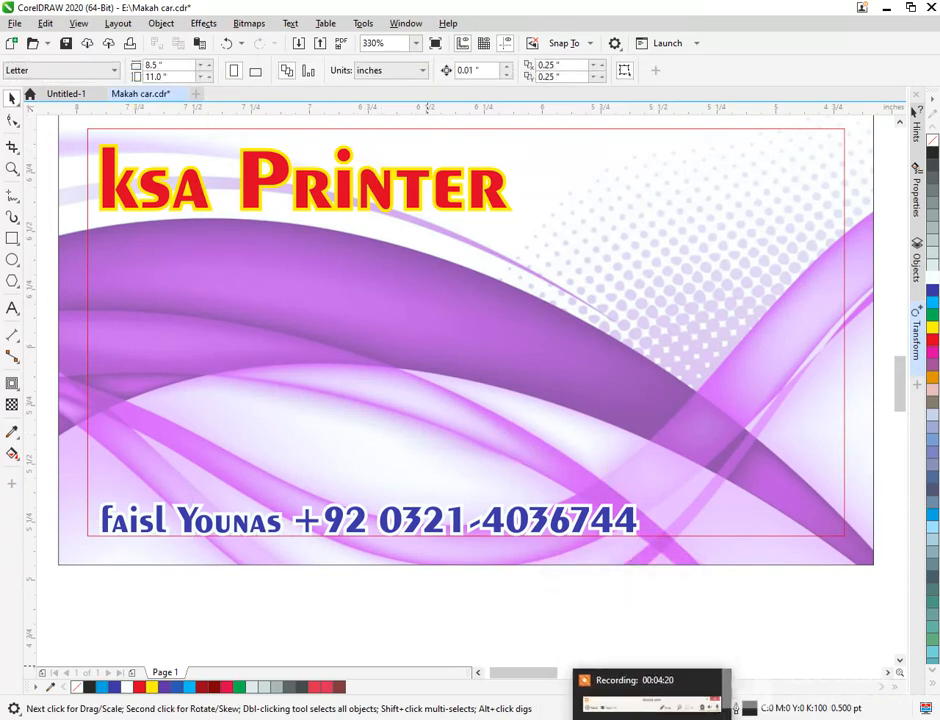
mouse_move(602, 688)
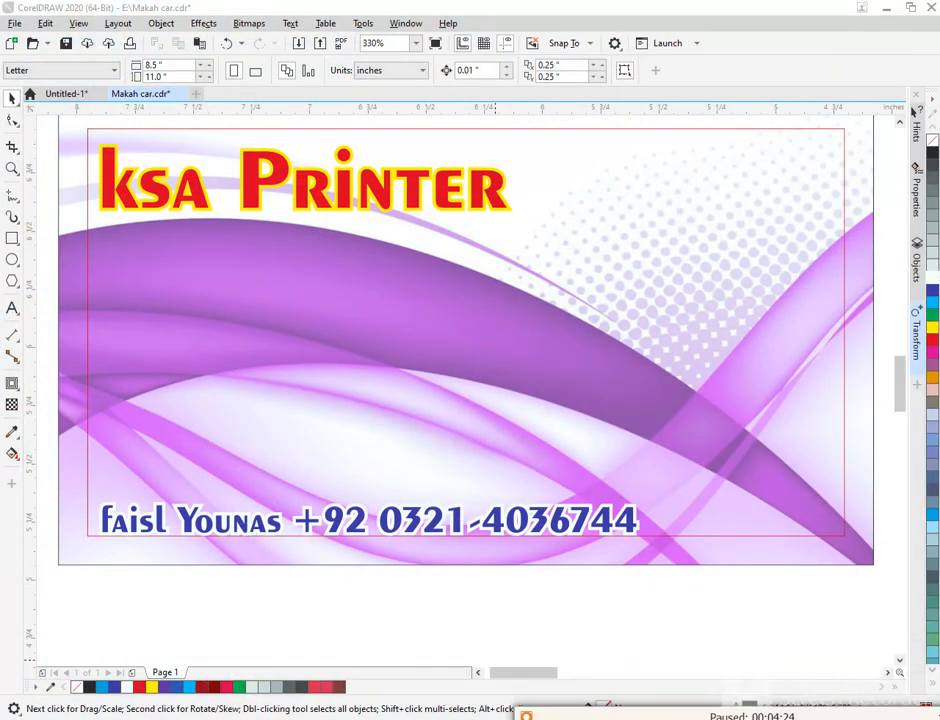
left_click(336, 520)
key("Escape")
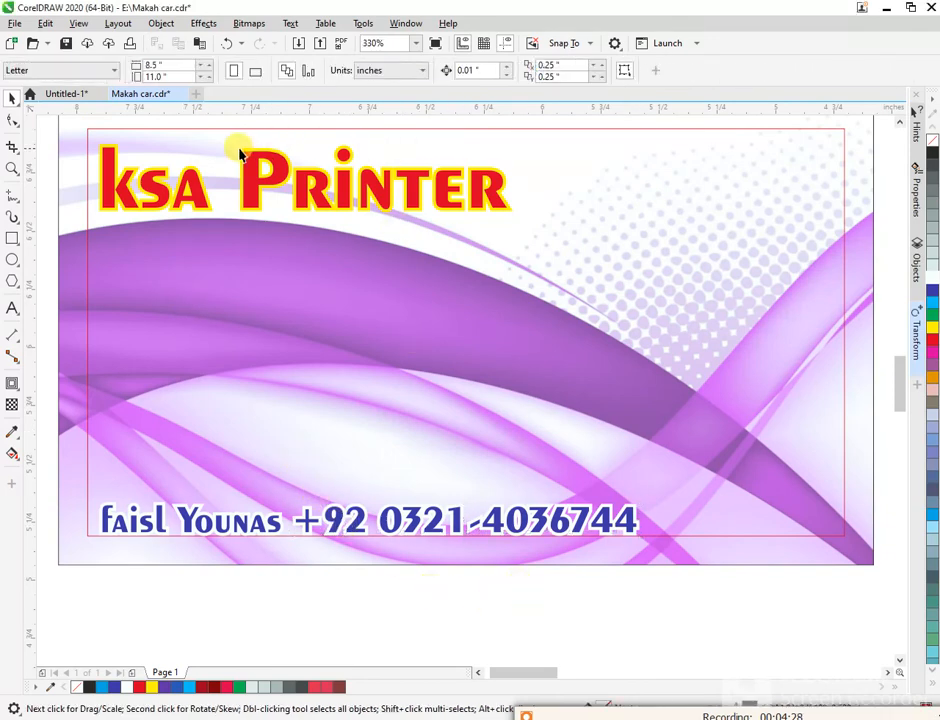
left_click(72, 94)
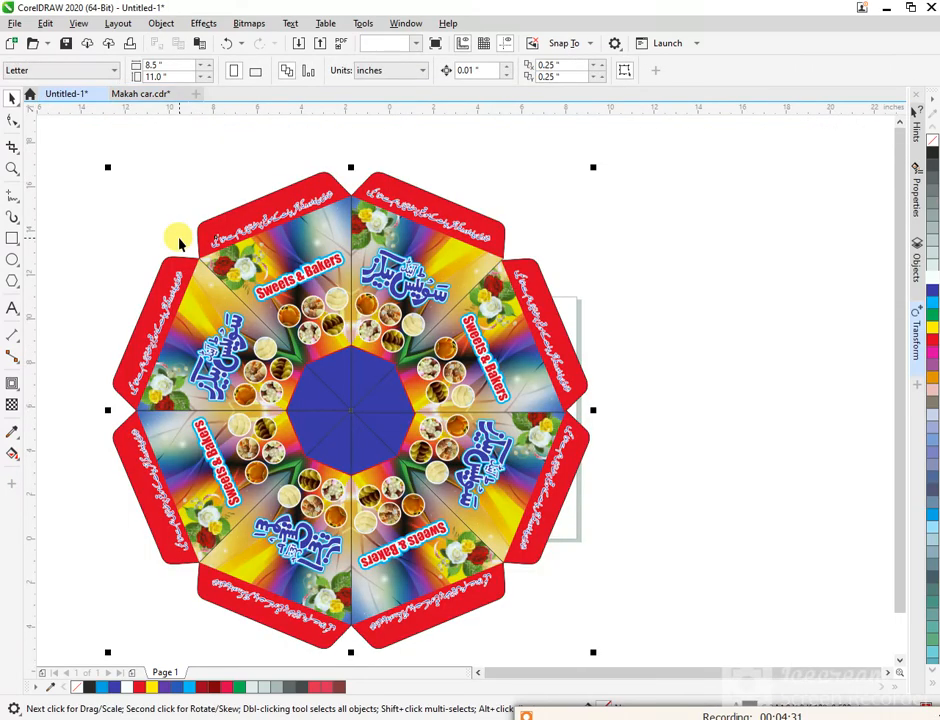
scroll(180, 243, "down", 3)
key("F4")
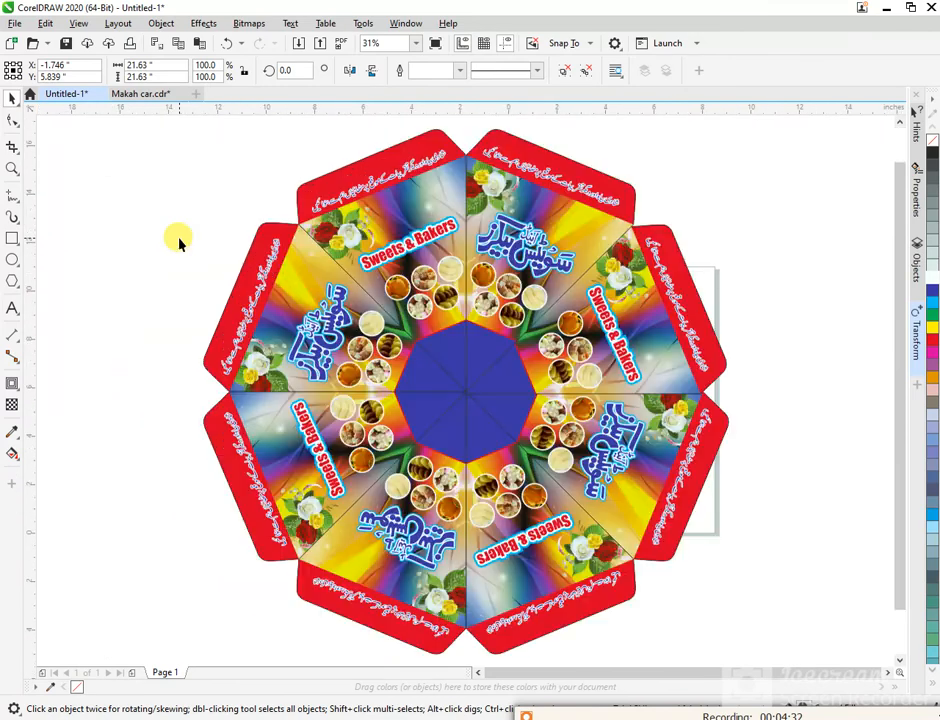
left_click(145, 94)
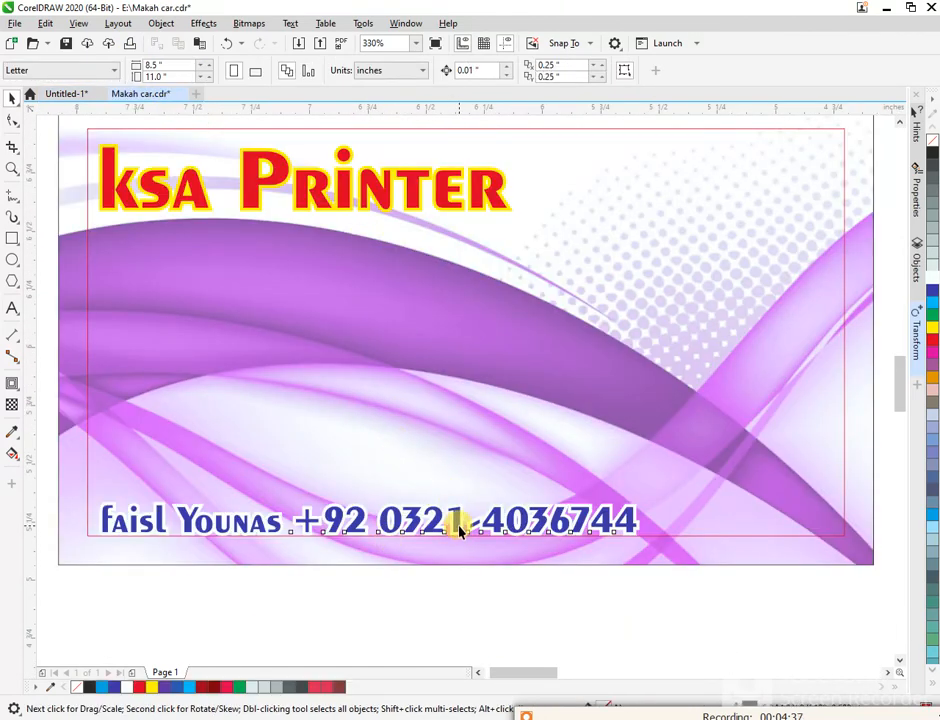
- Select the ksa Printer title and switch its fill to a radial fountain fill
left_click(457, 524)
left_click(458, 602)
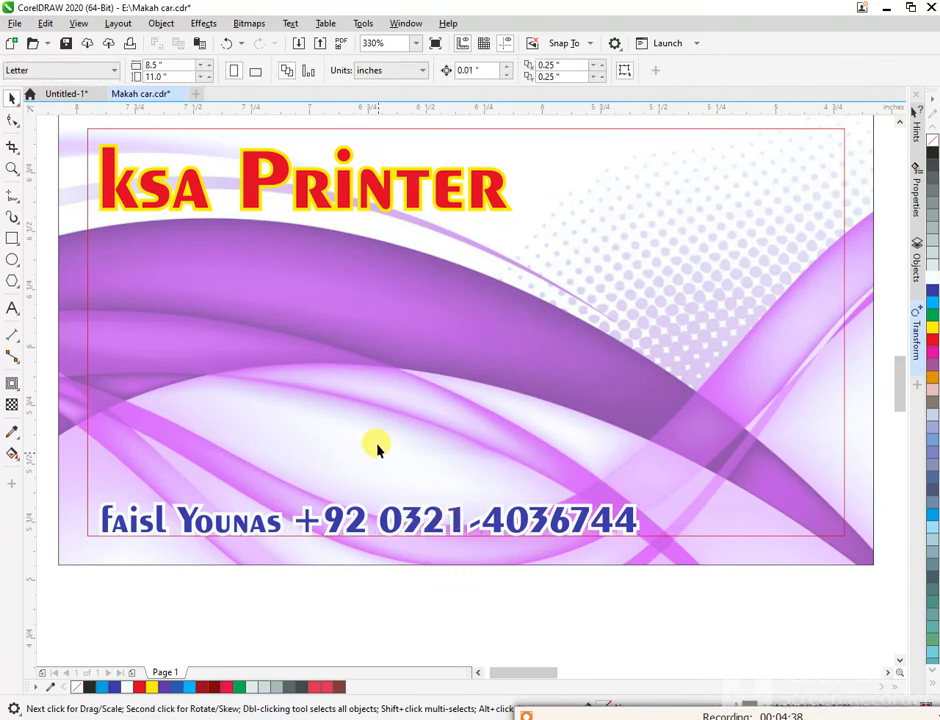
left_click(368, 191)
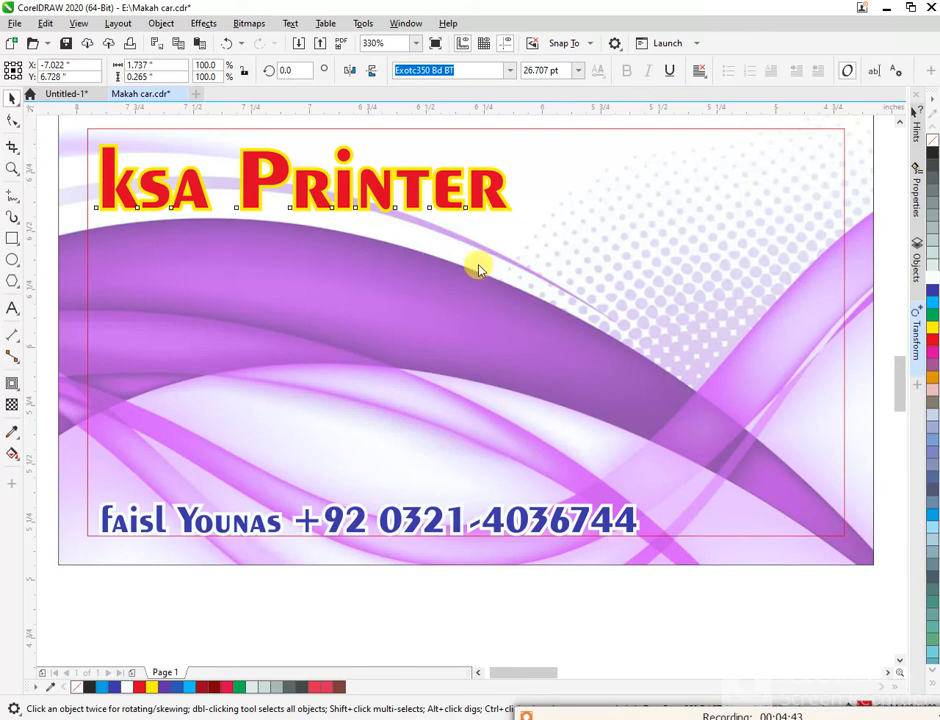
key("F11")
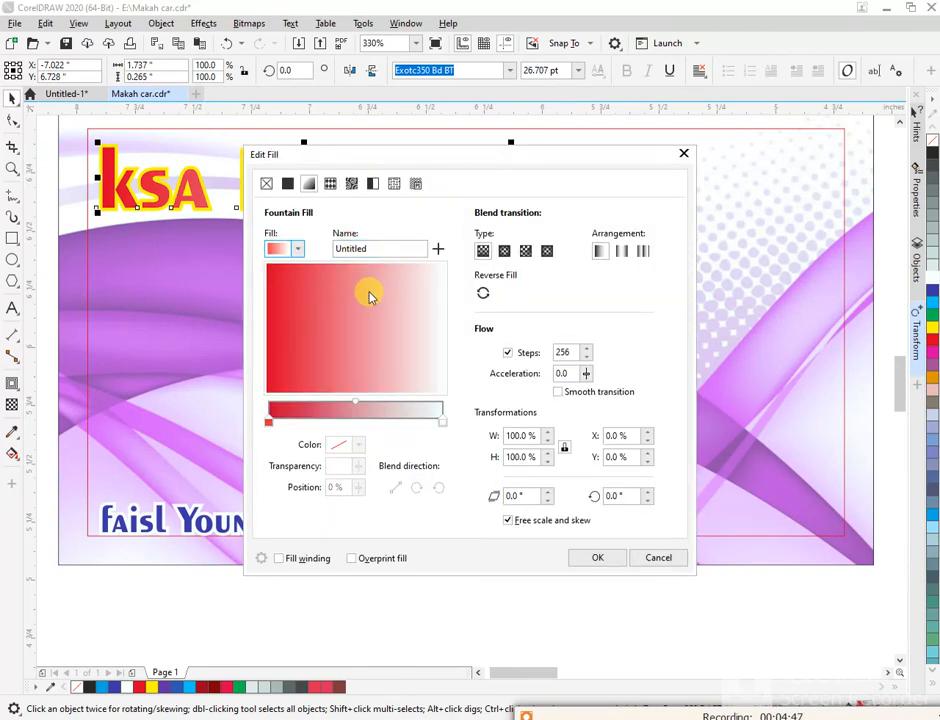
left_click(504, 250)
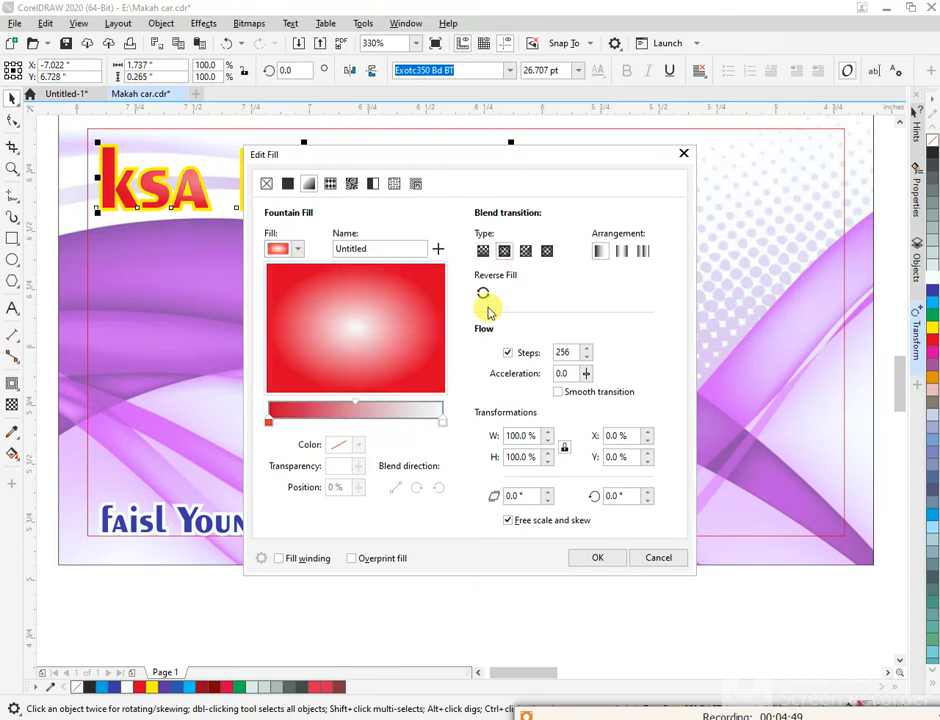
- Change the radial gradient's arrangement and open the colour choices for the white end node
left_click(617, 256)
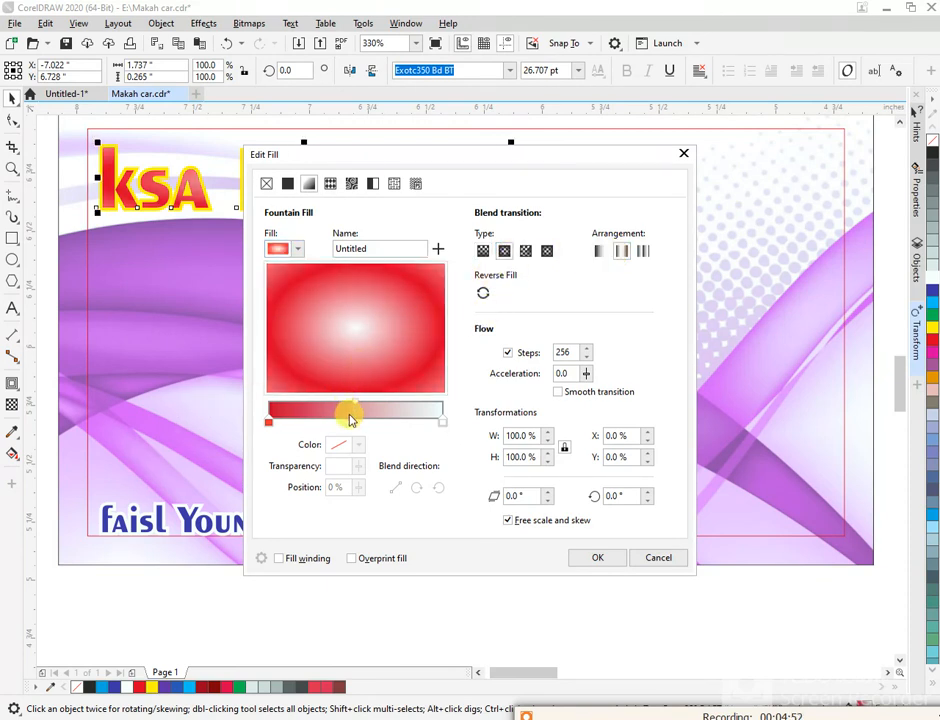
left_click(443, 423)
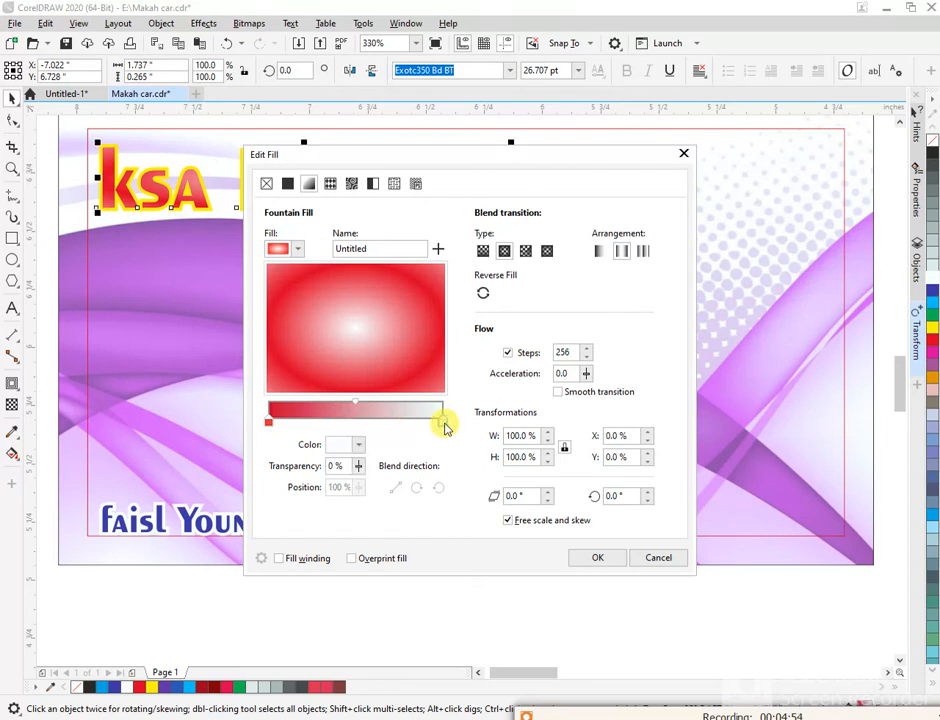
left_click(355, 446)
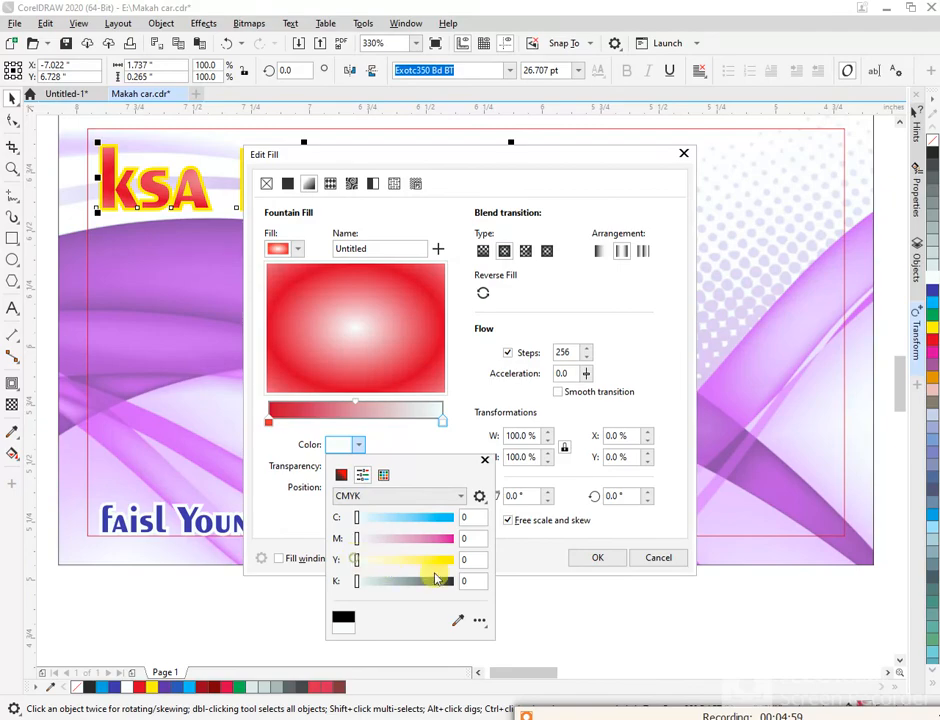